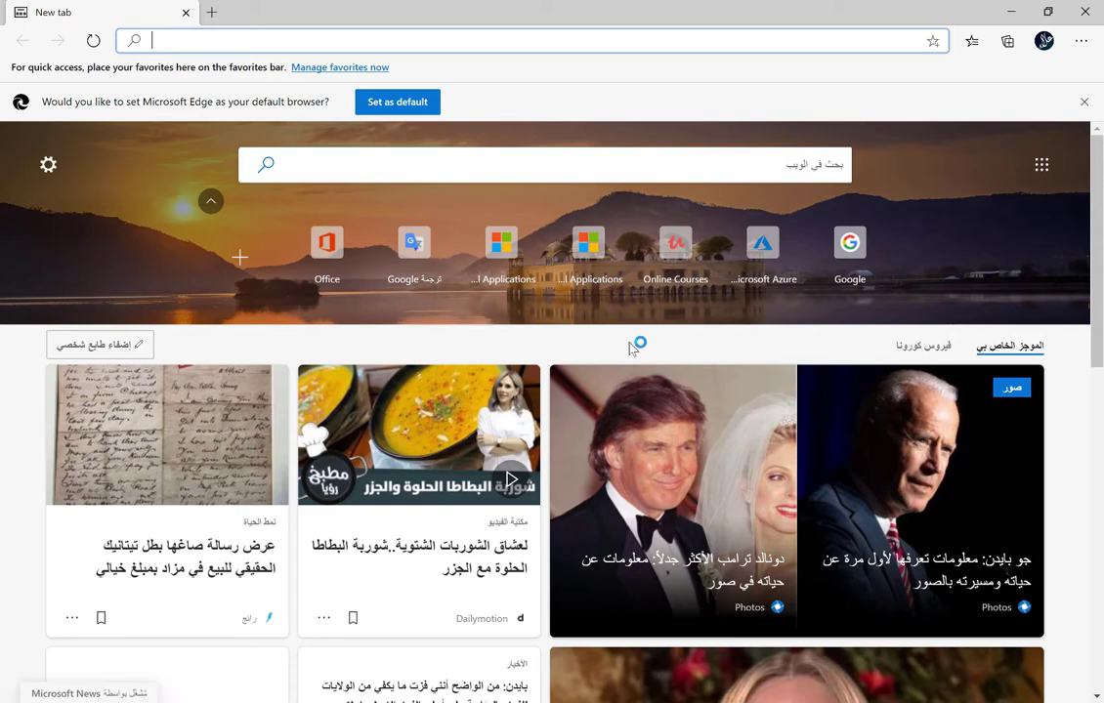
Step: Load portal.azure to reach the Azure account picker, then start a fresh browser tab
type("portal.azure")
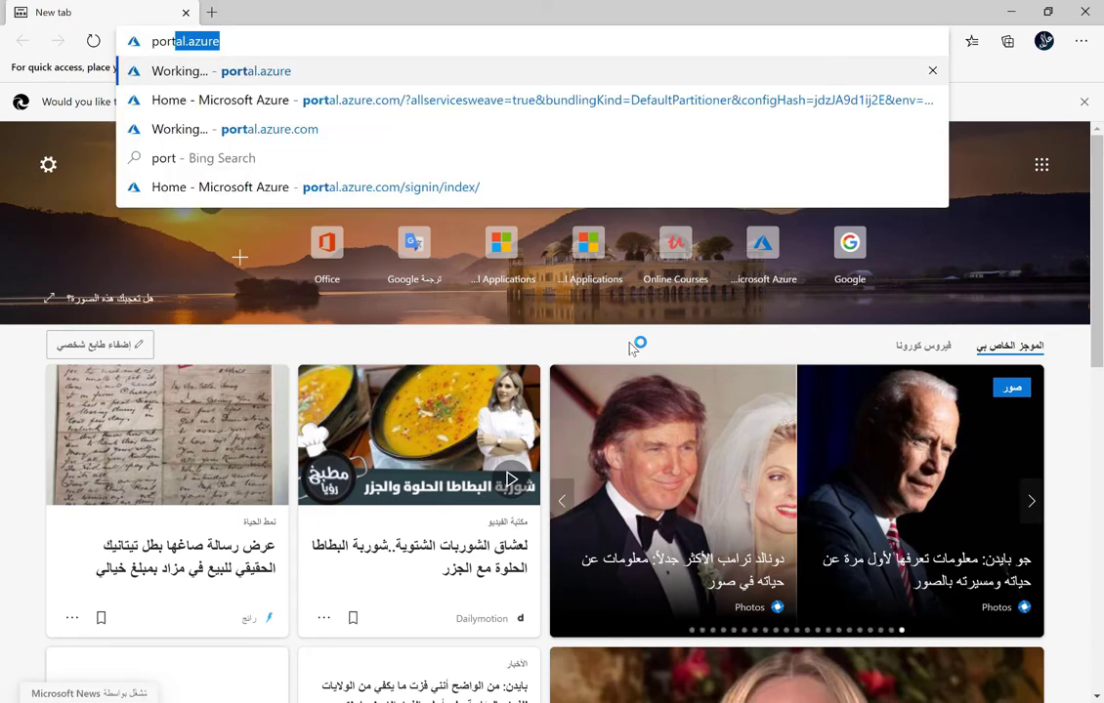
key("Return")
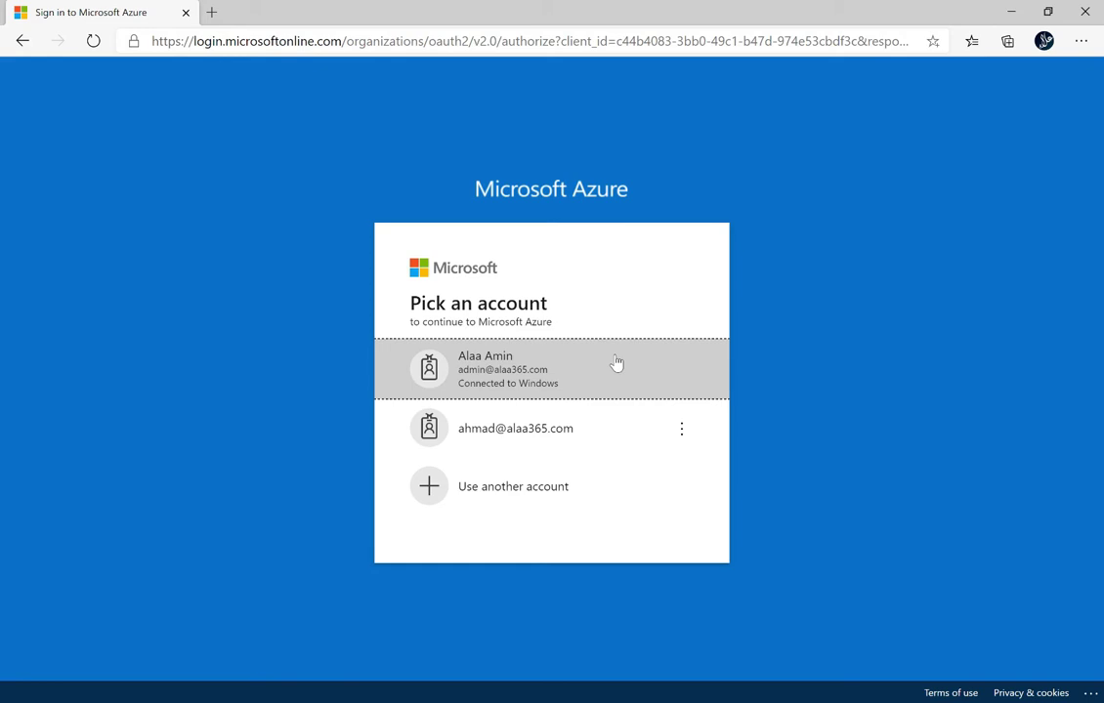
left_click(211, 14)
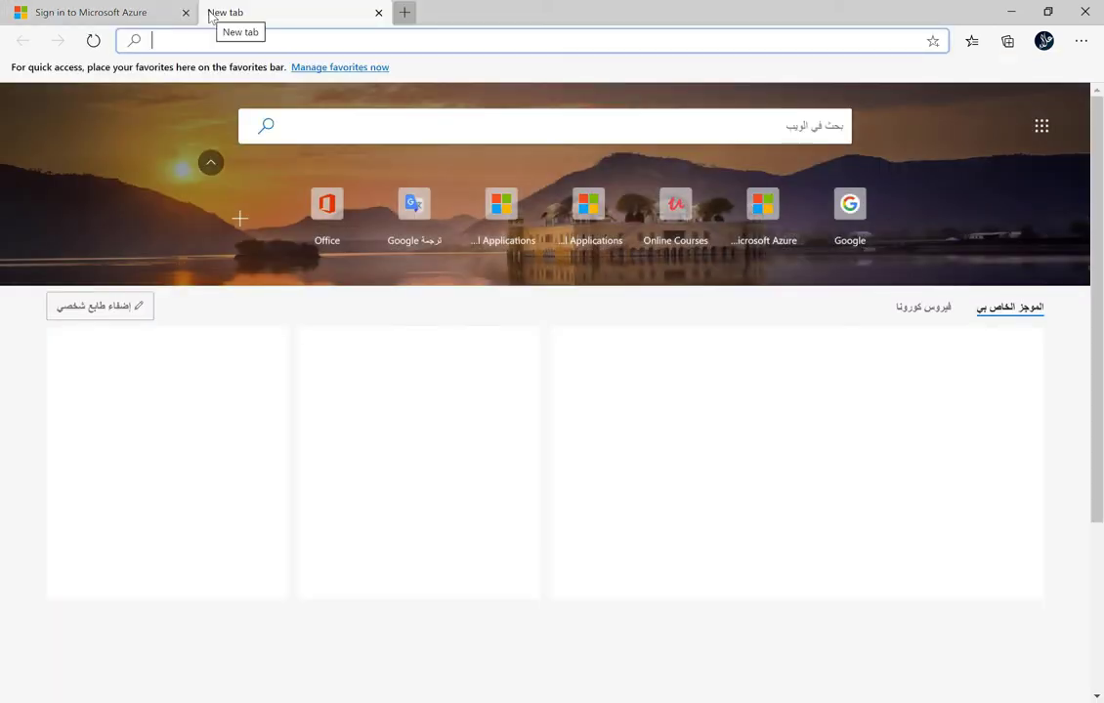
Step: Go to account.activedirectory.windowsazure.com and continue with the admin account to reach My Apps
type("acc")
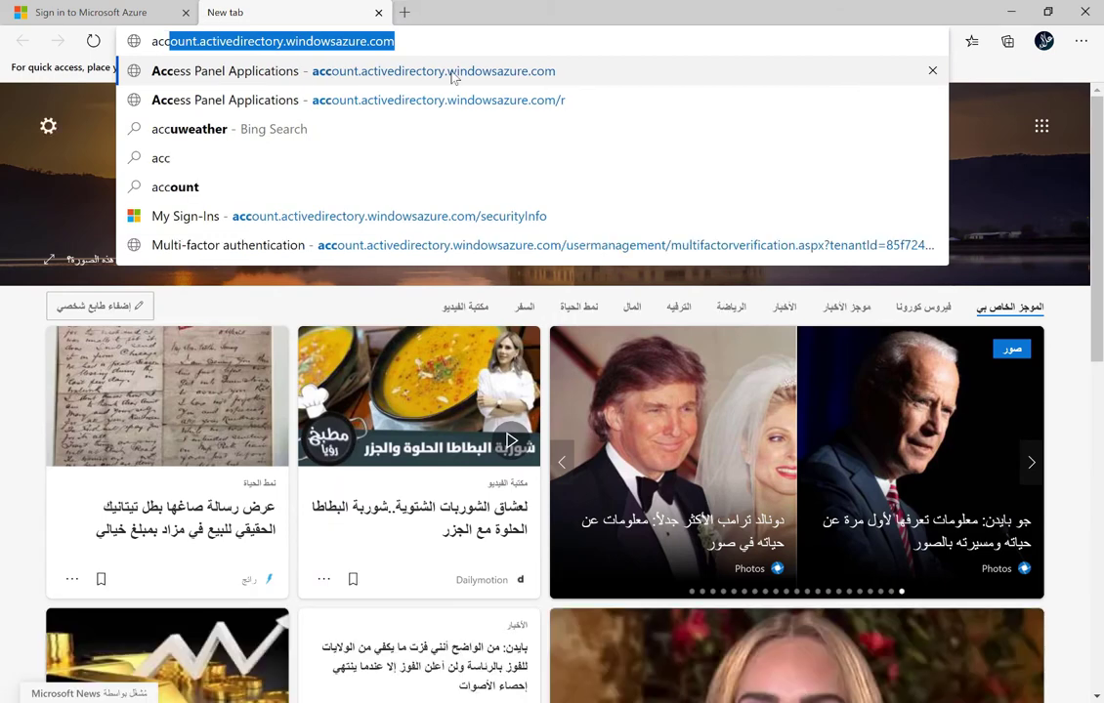
key("Return")
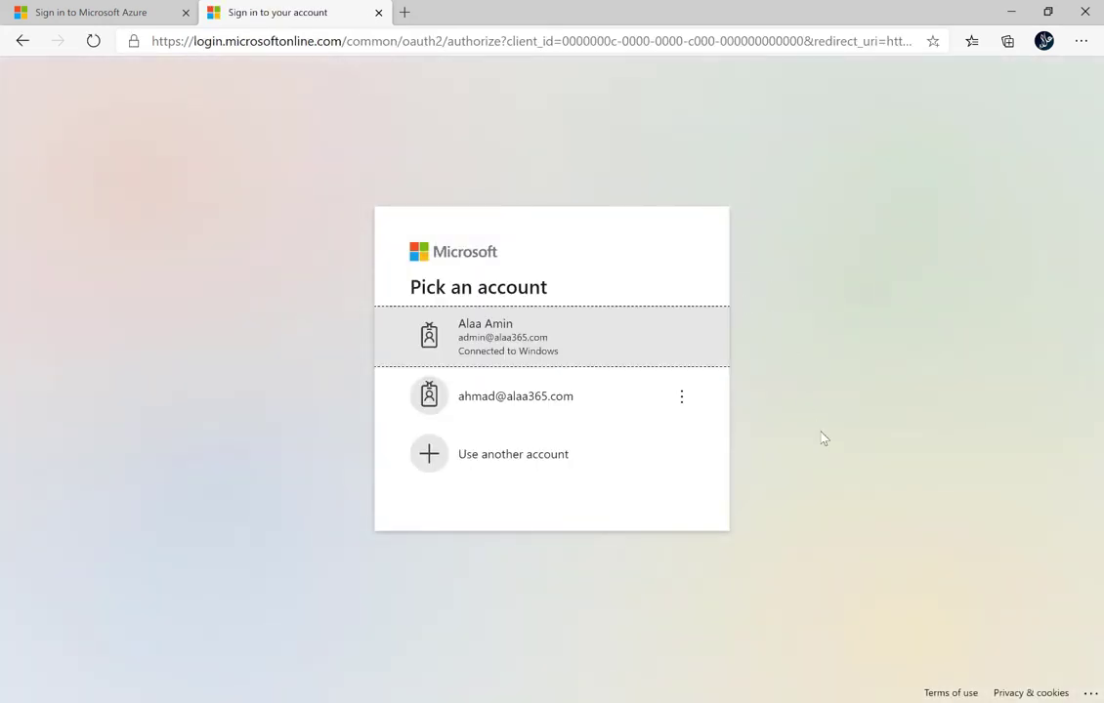
left_click(510, 344)
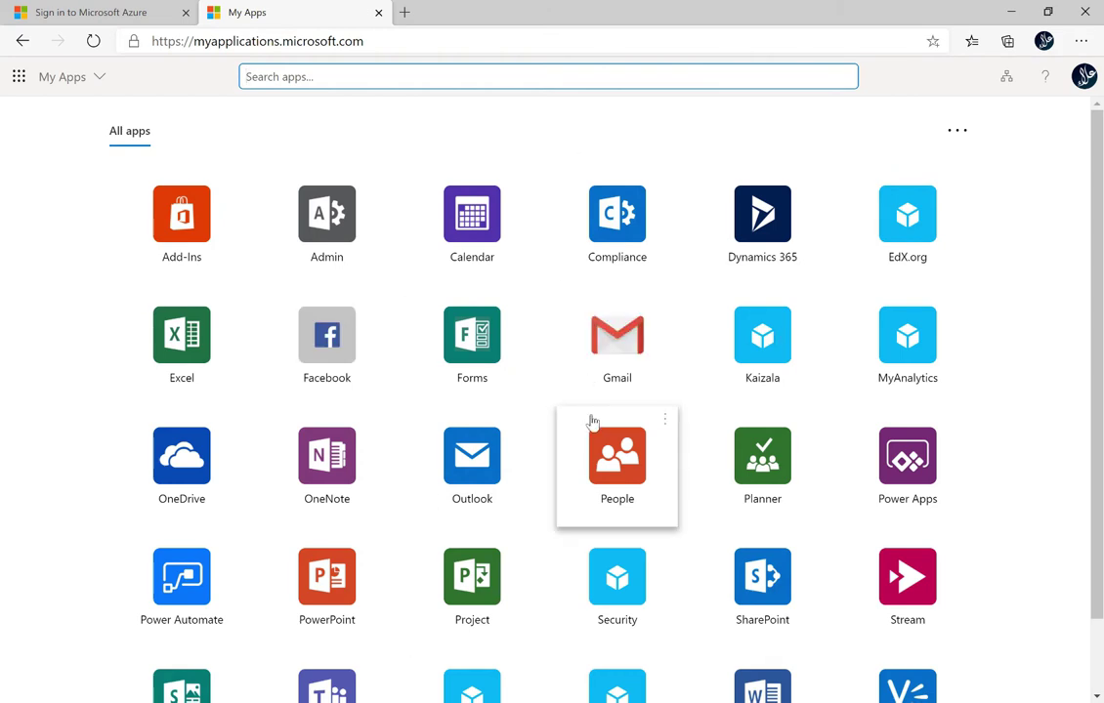
Step: From the My Apps profile avatar, choose View account to open the admin's My Account overview
scroll(592, 421, "down", 2)
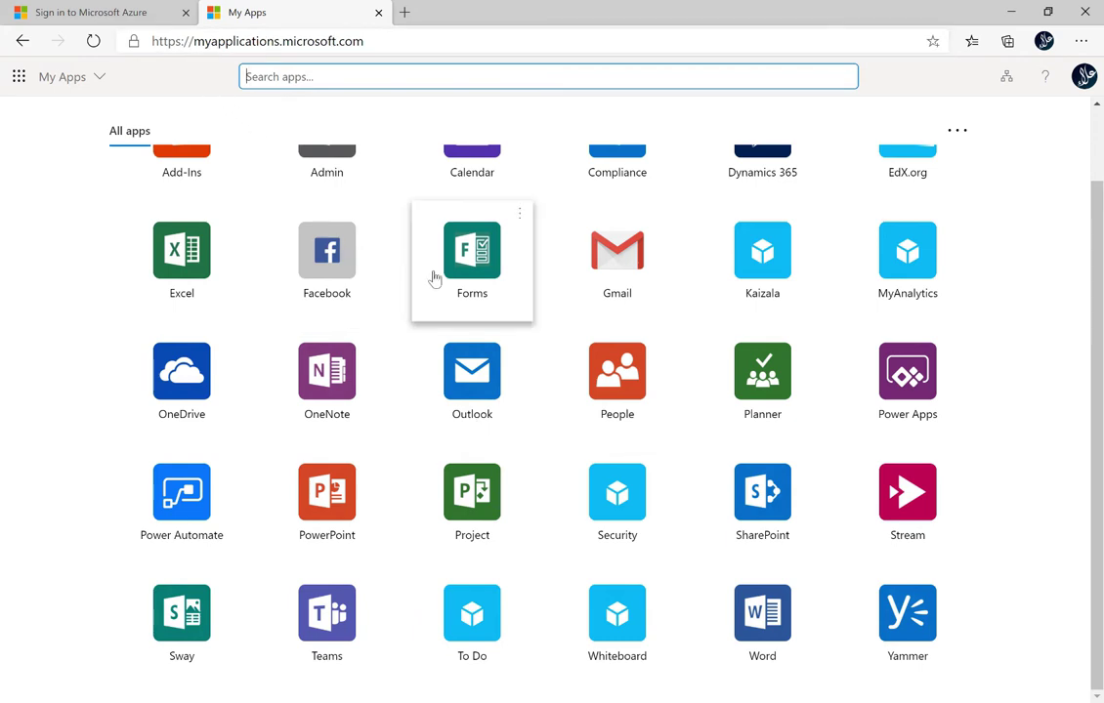
scroll(435, 280, "up", 2)
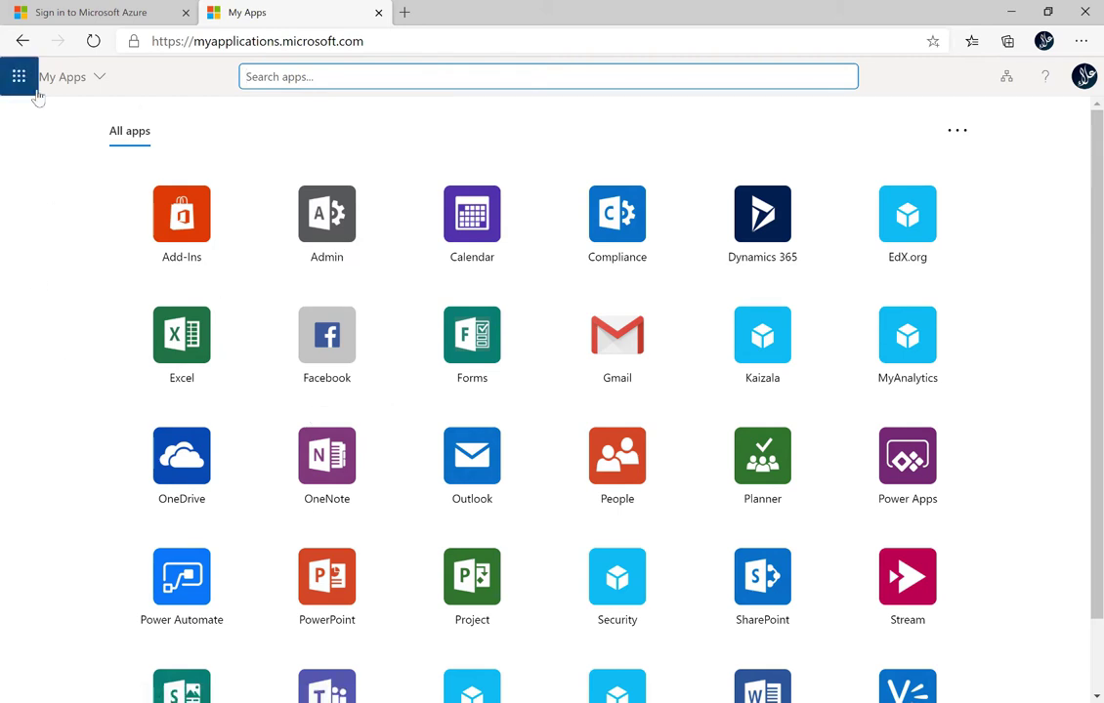
left_click(1084, 78)
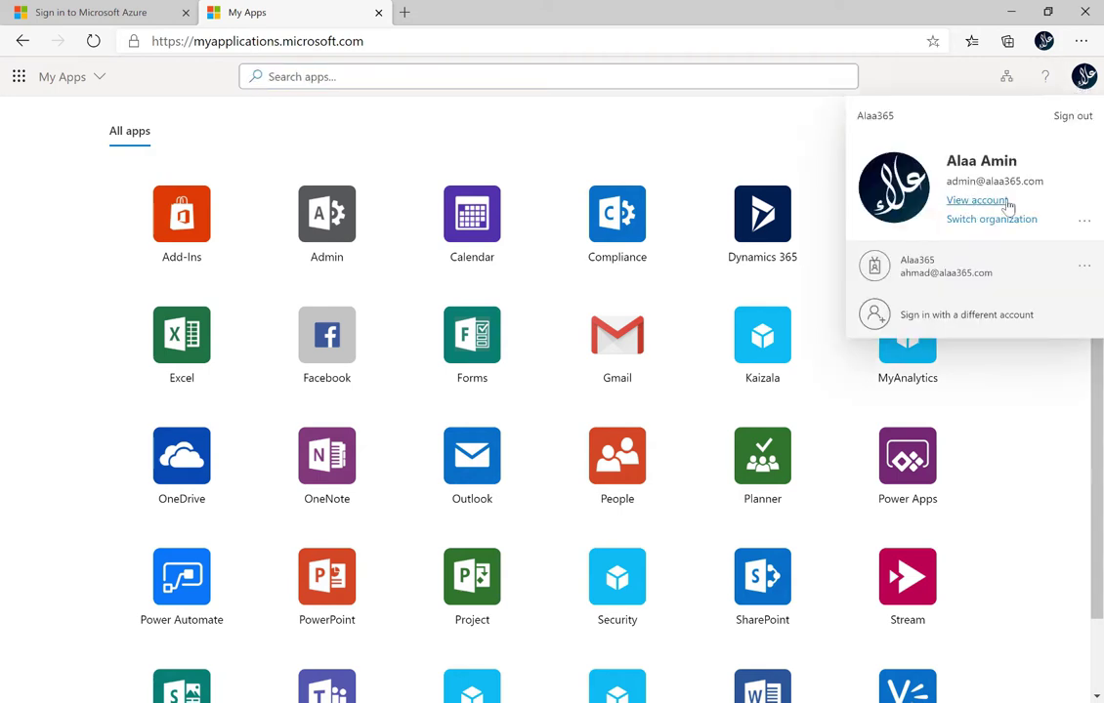
left_click(971, 205)
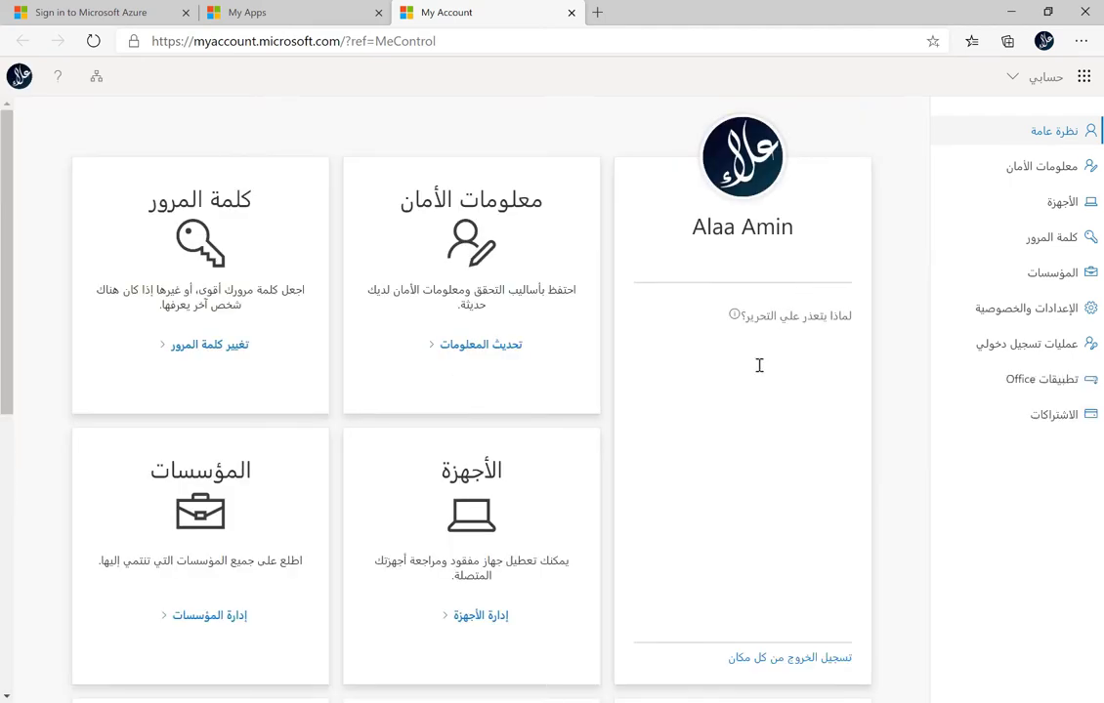
Step: Show the account's recent activity with 'My sign-ins' (عمليات تسجيل دخولي) in the sidebar
mouse_move(782, 316)
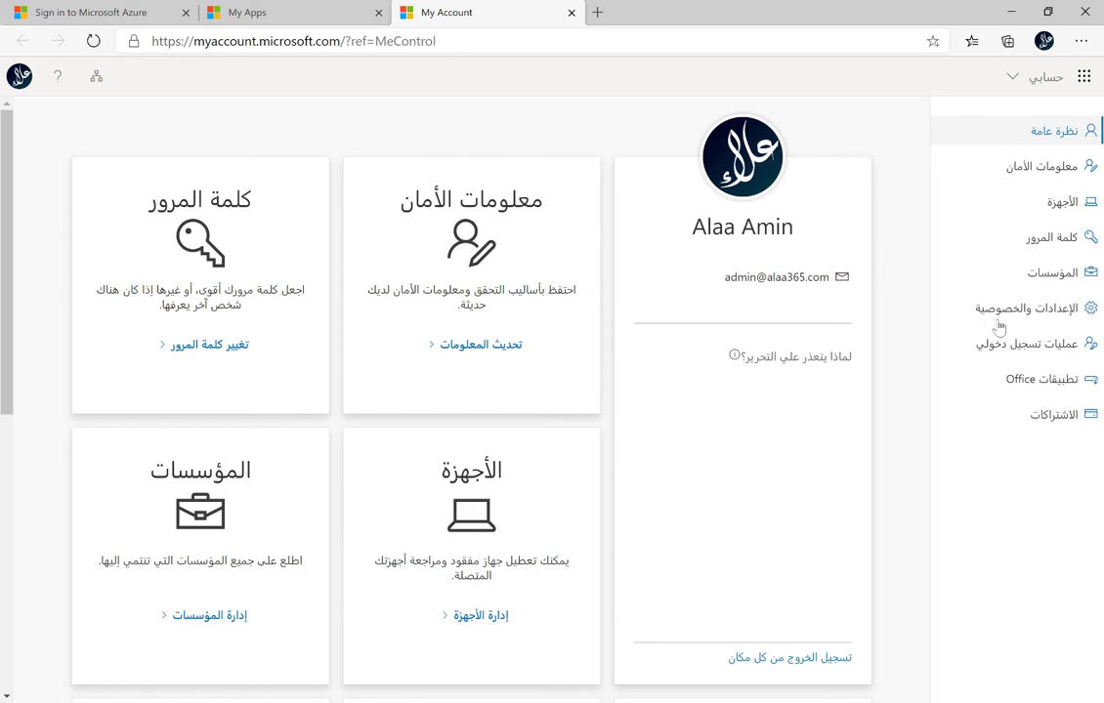
left_click(1051, 345)
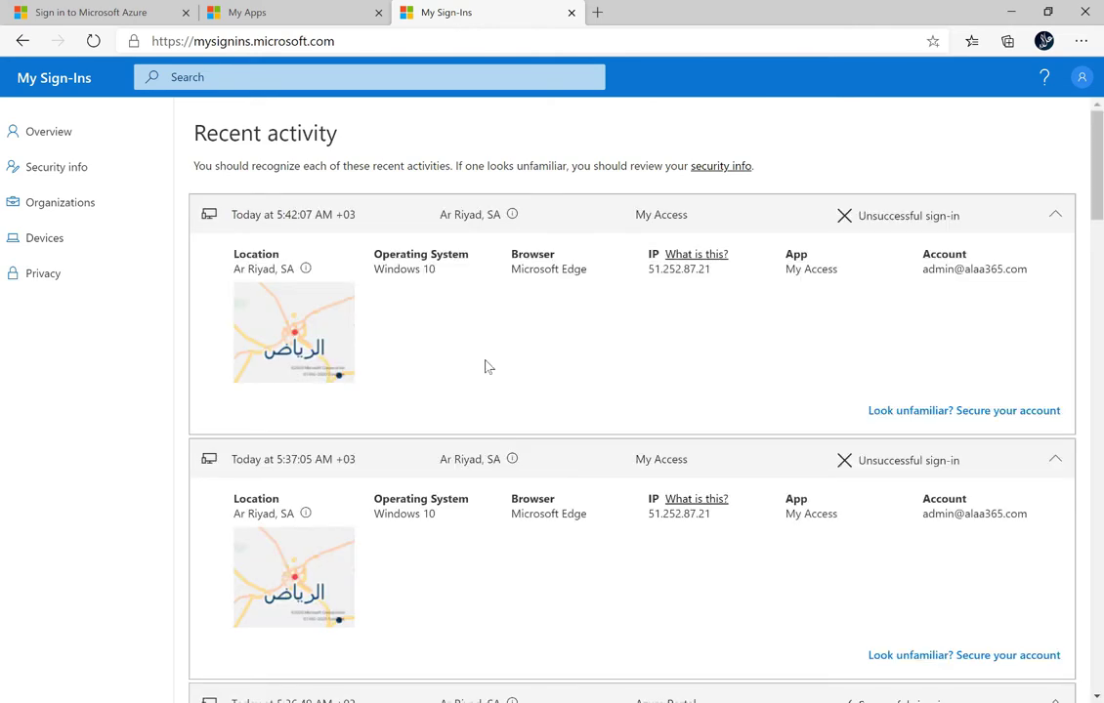
Step: Collapse the 5:37:05, 5:36:49 and 5:42:07 AM entries in the Recent activity list
scroll(486, 367, "down", 20)
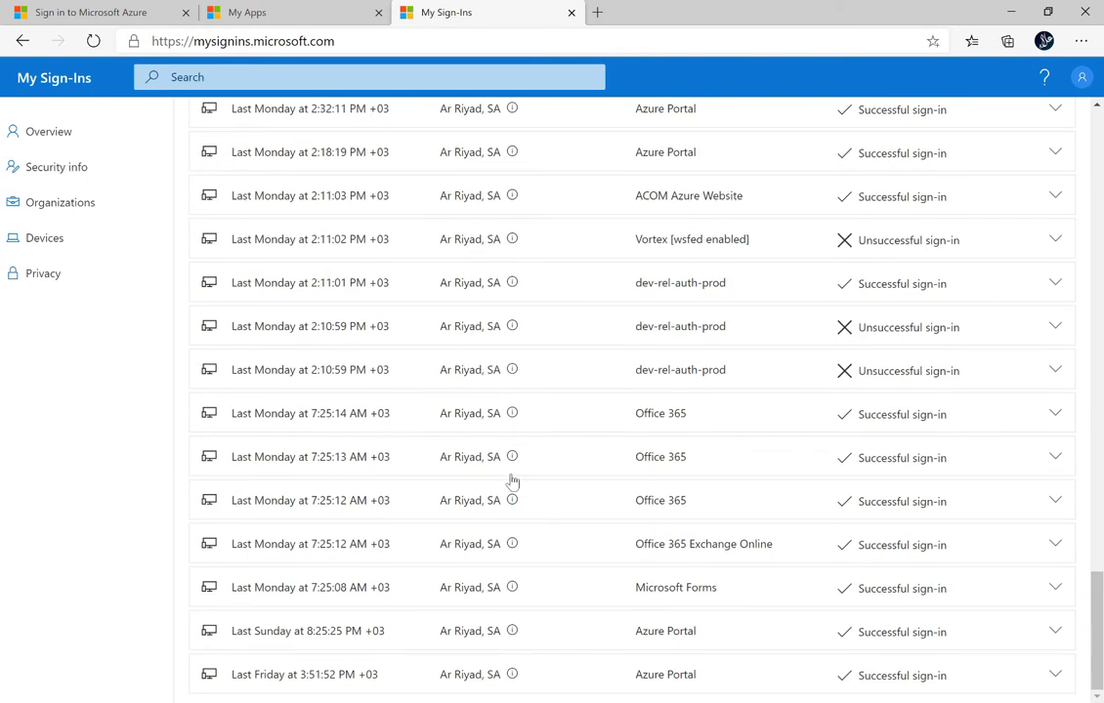
scroll(512, 480, "up", 15)
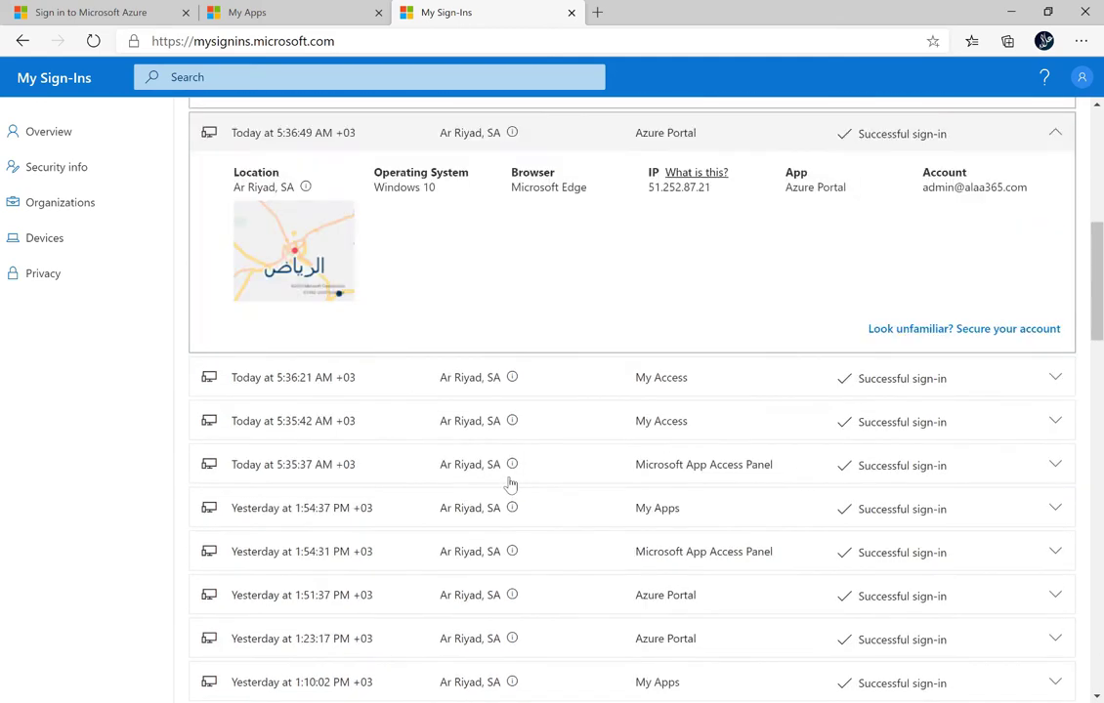
scroll(511, 481, "up", 10)
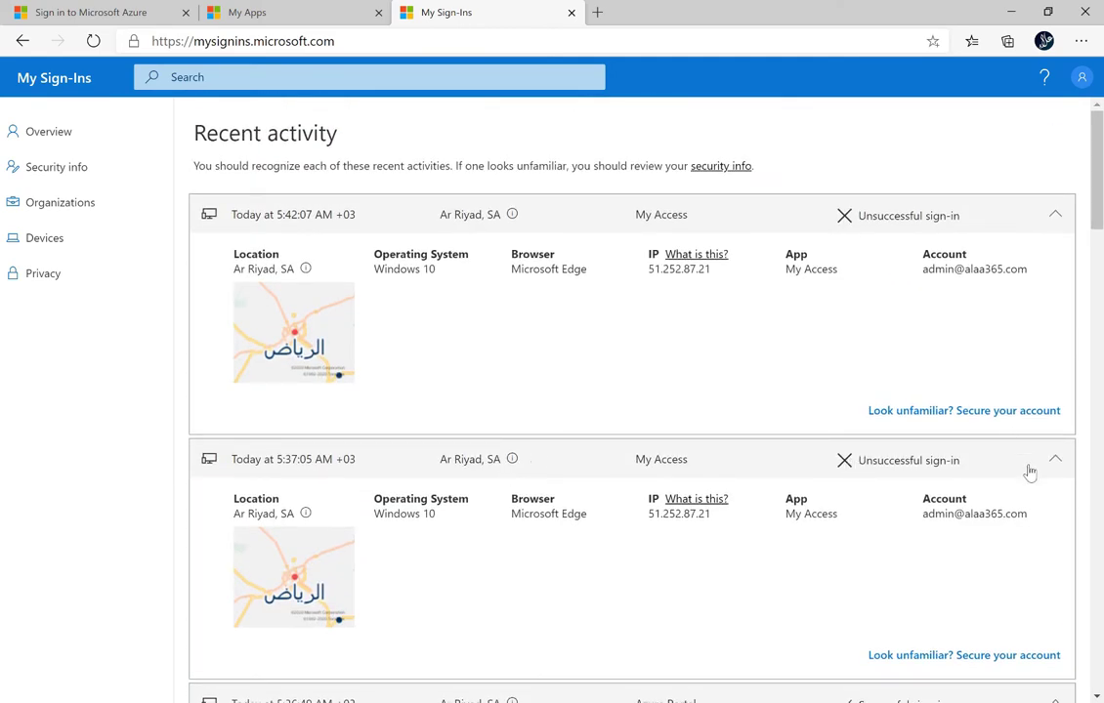
left_click(1056, 461)
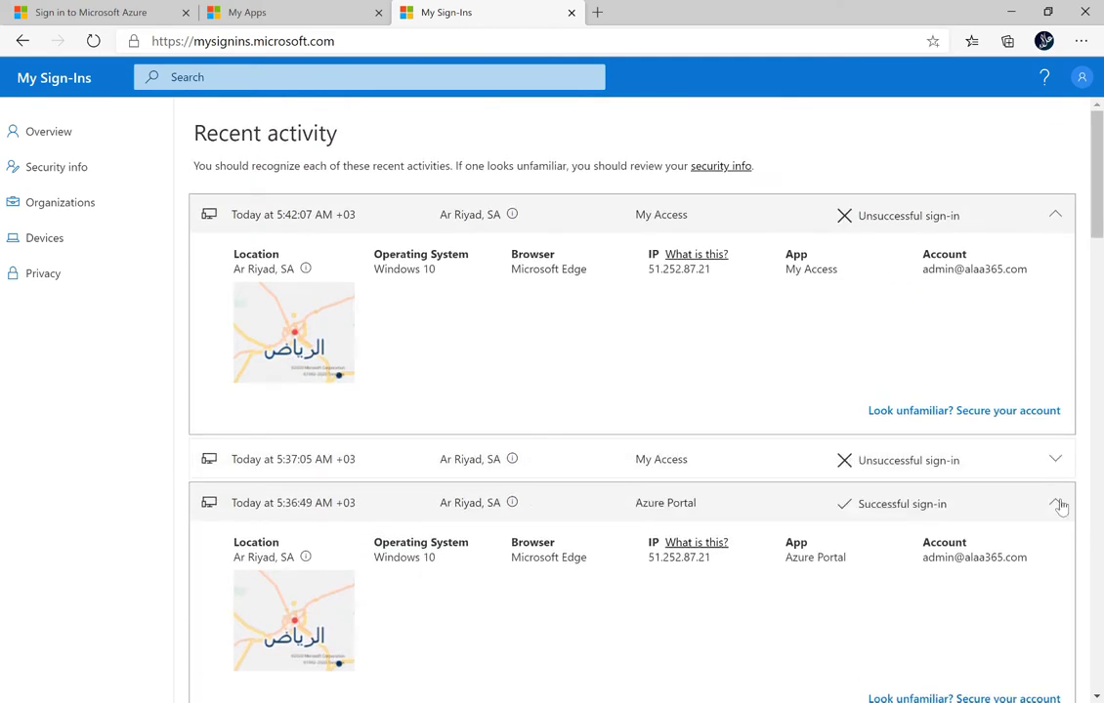
left_click(1057, 504)
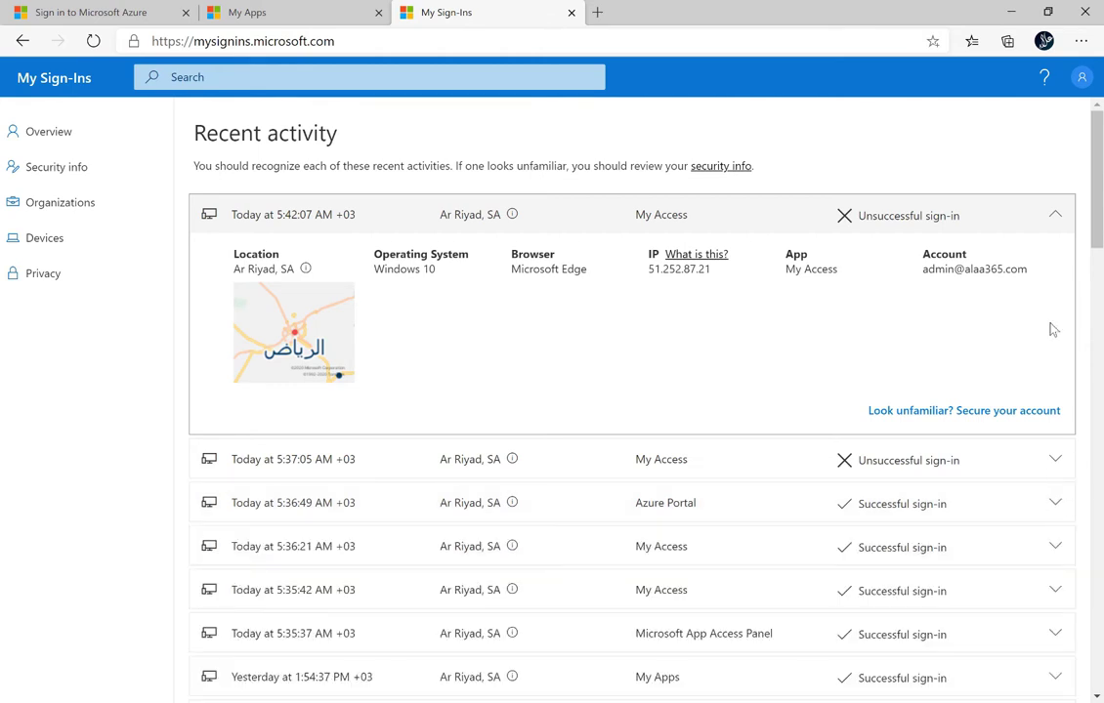
left_click(1053, 215)
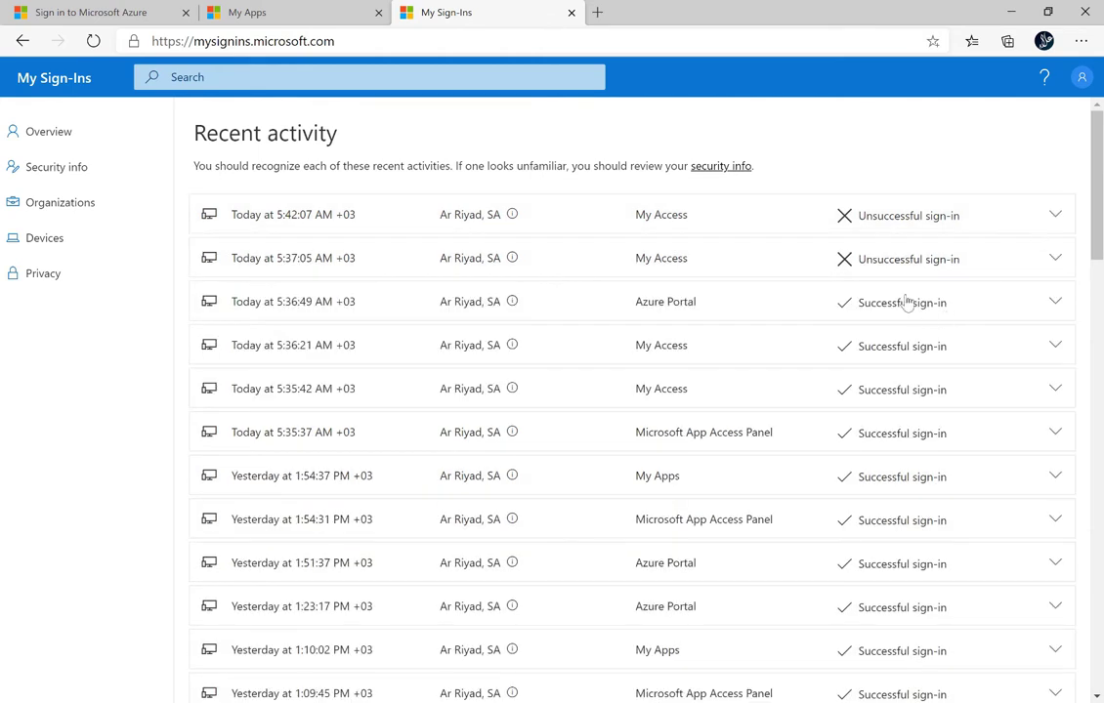
Step: Expand and re-collapse the 5:37:05 AM sign-in, then go to Security info
left_click(1056, 261)
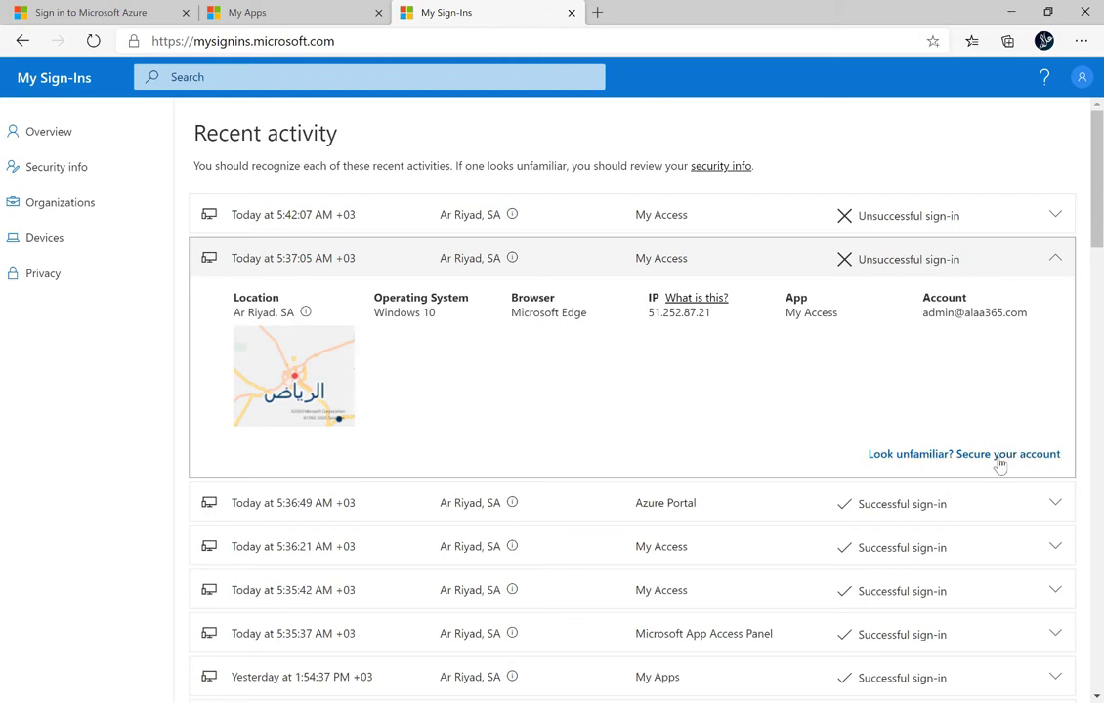
left_click(1055, 258)
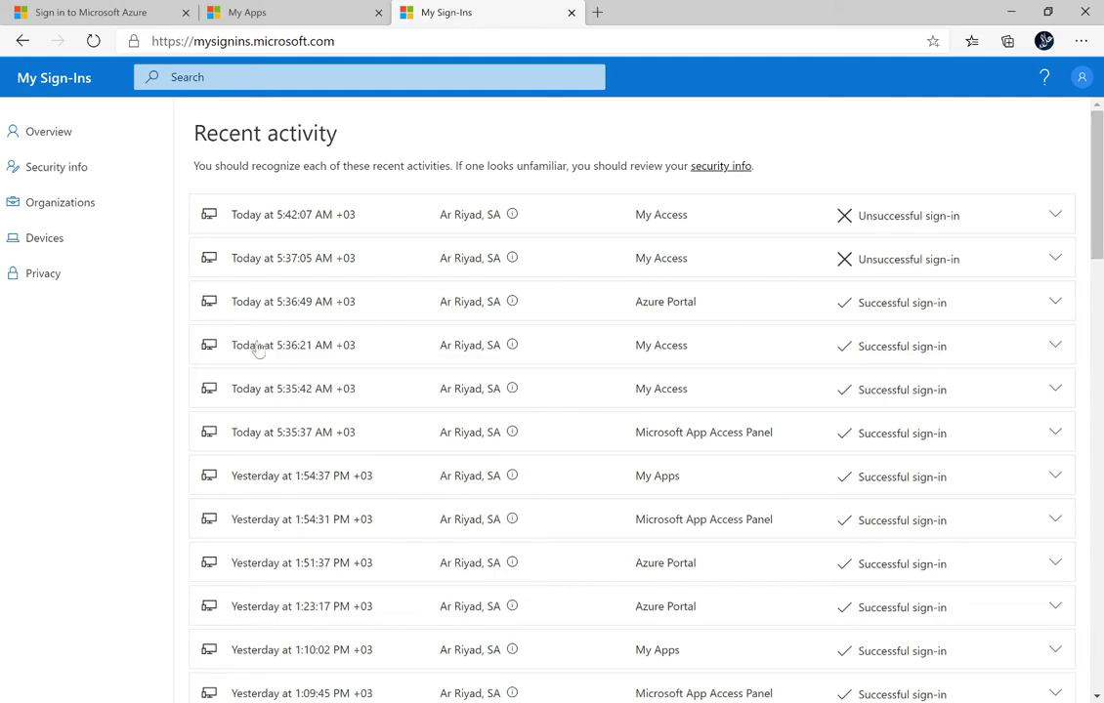
left_click(57, 172)
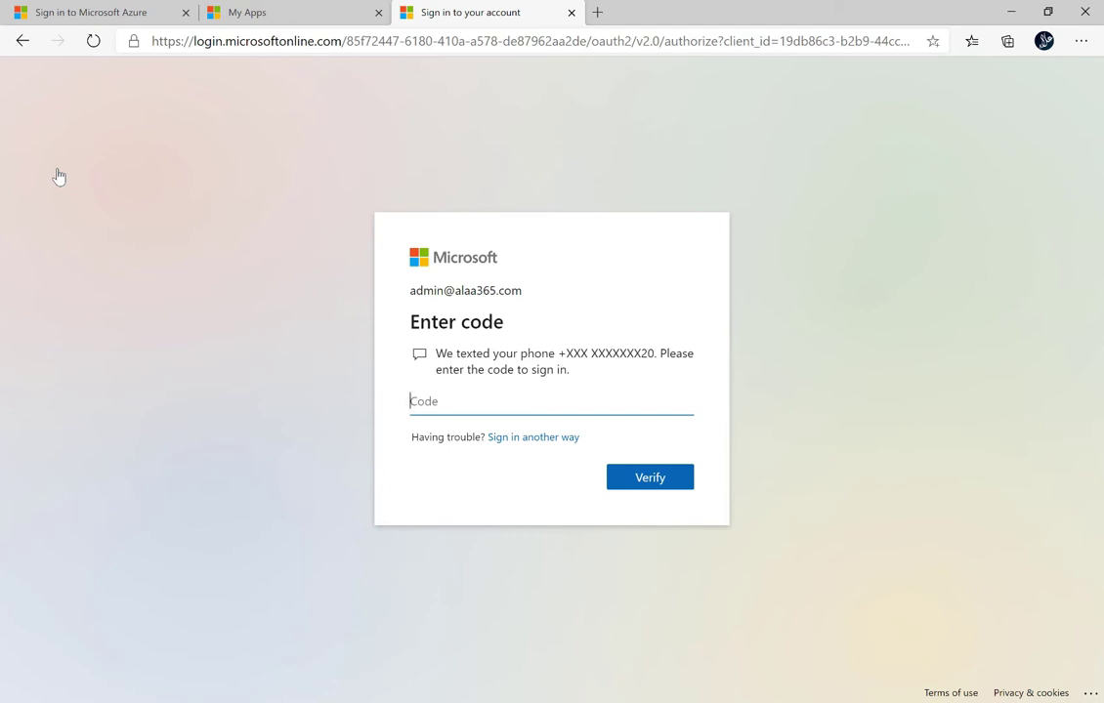
Step: Close the code tab, sign the admin out of My Apps, and pick the second user in Azure
left_click(571, 12)
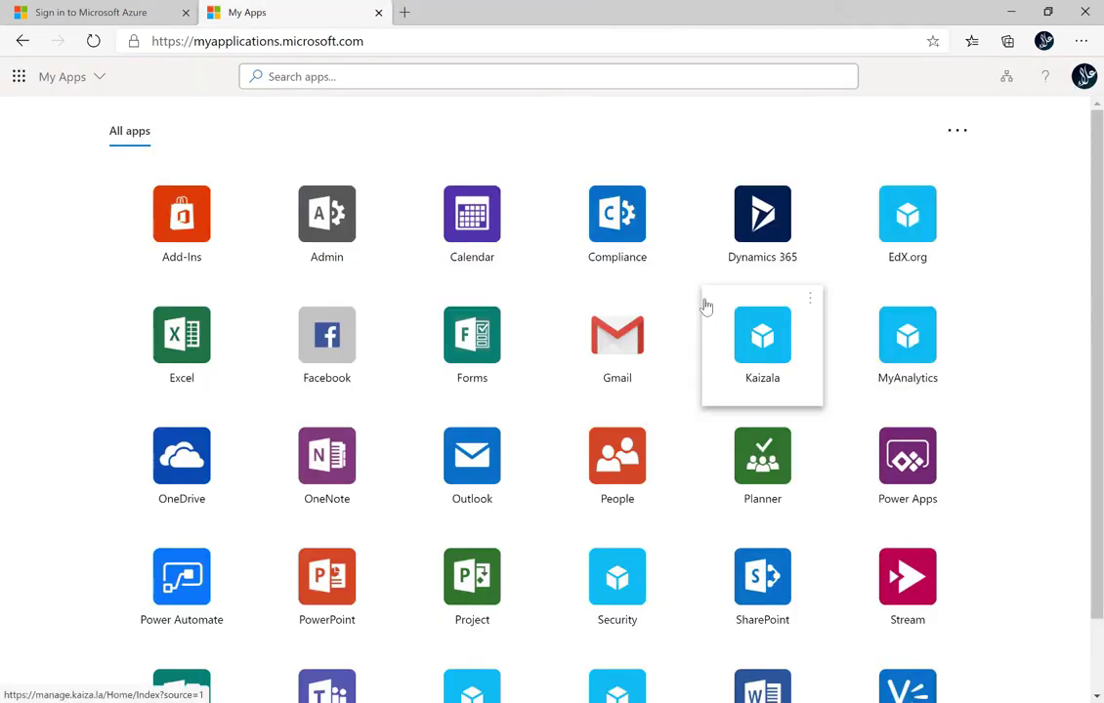
left_click(1084, 76)
left_click(1073, 116)
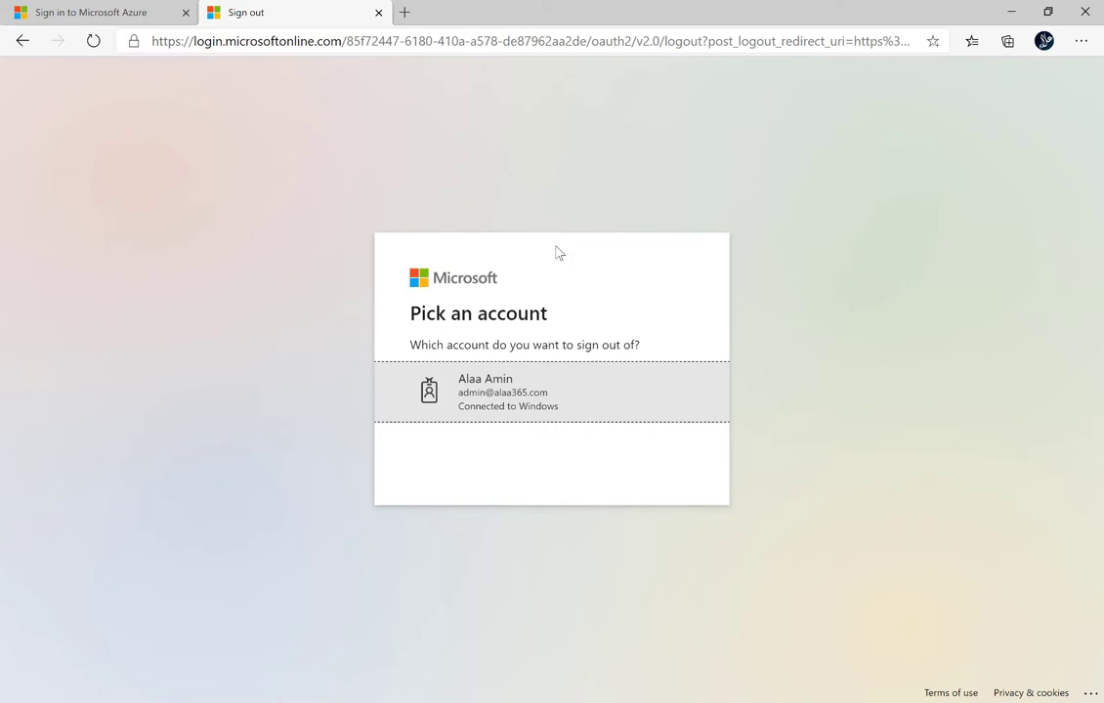
left_click(83, 13)
left_click(540, 447)
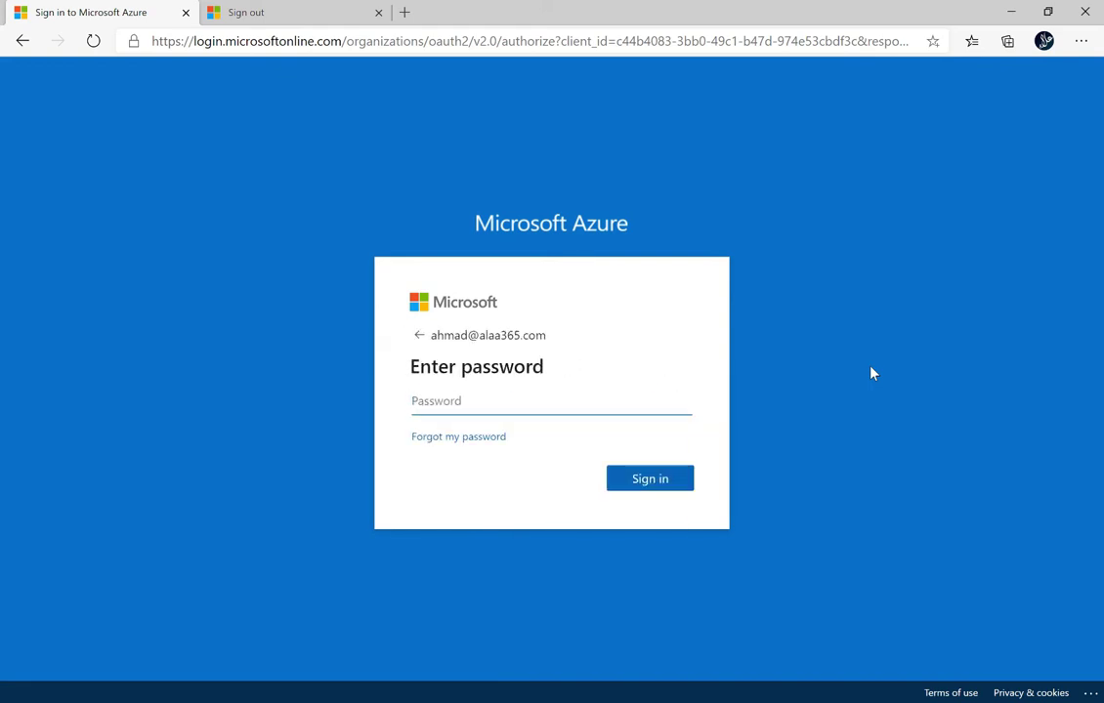
Step: Sign in with the second user's password, then open their My Account overview from the 'ae' avatar
type("********")
key("Return")
key("ctrl+Tab")
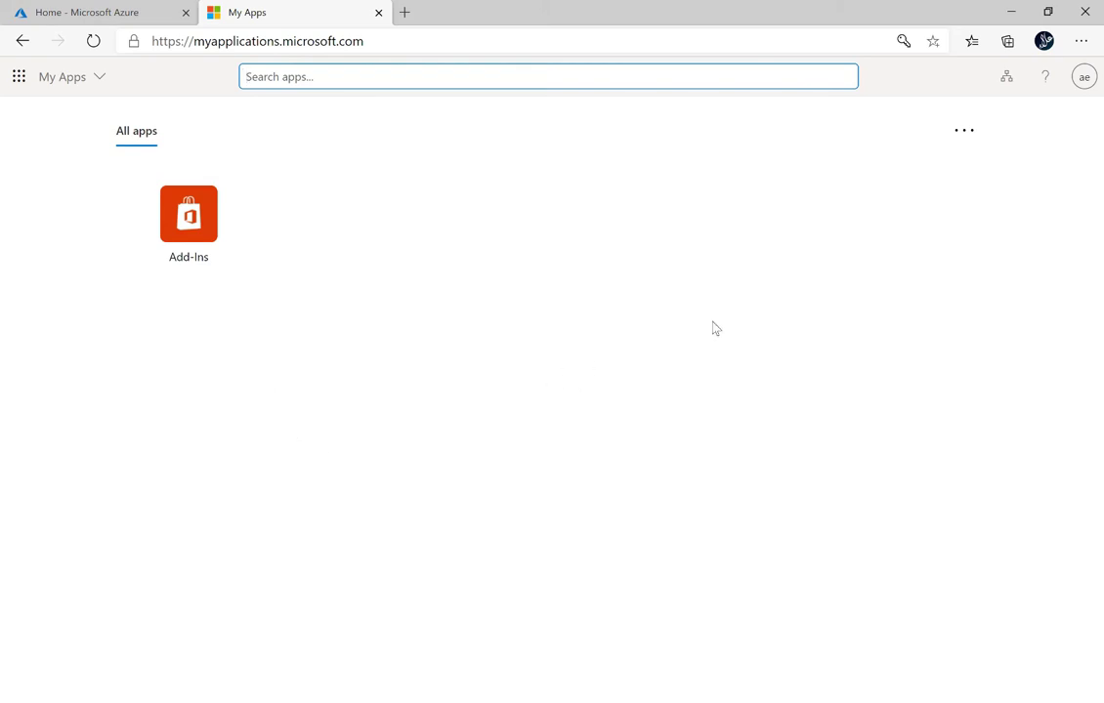
left_click(1084, 80)
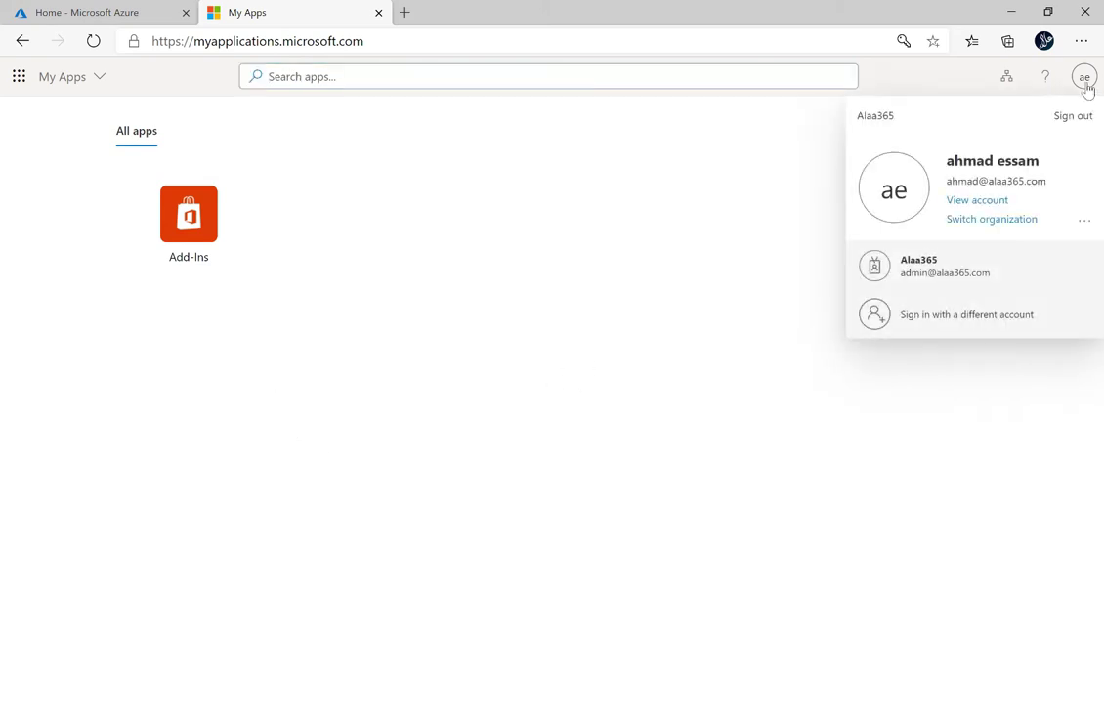
left_click(988, 204)
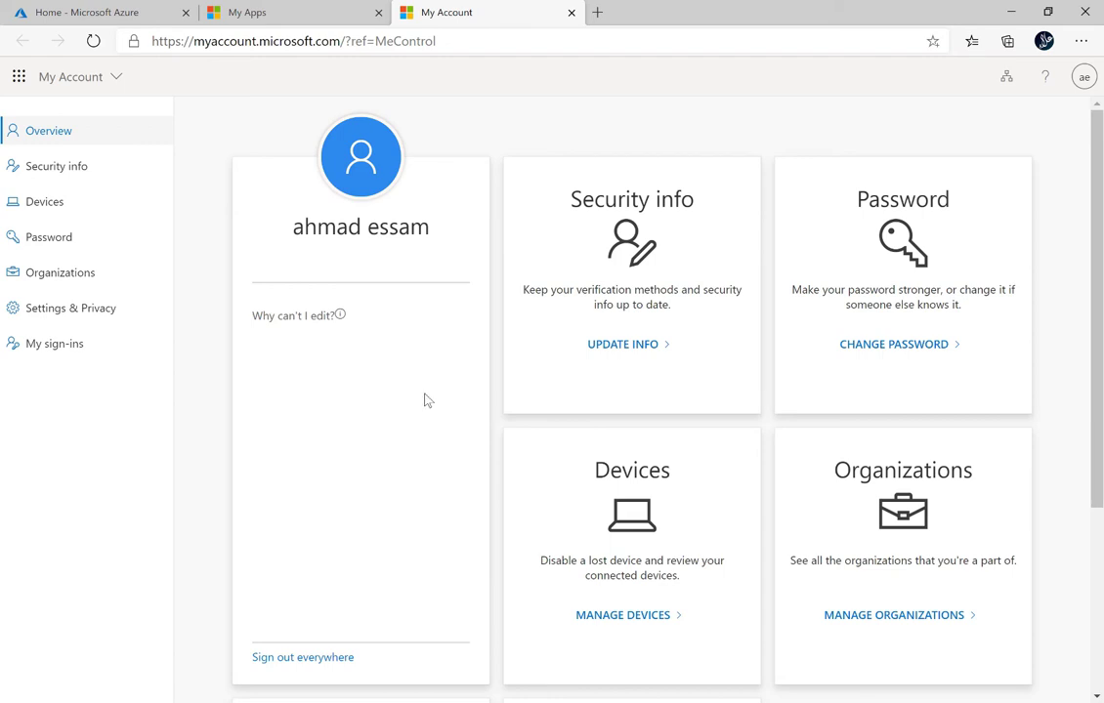
Step: Open the second user's Security info, continuing with their account when prompted
left_click(59, 168)
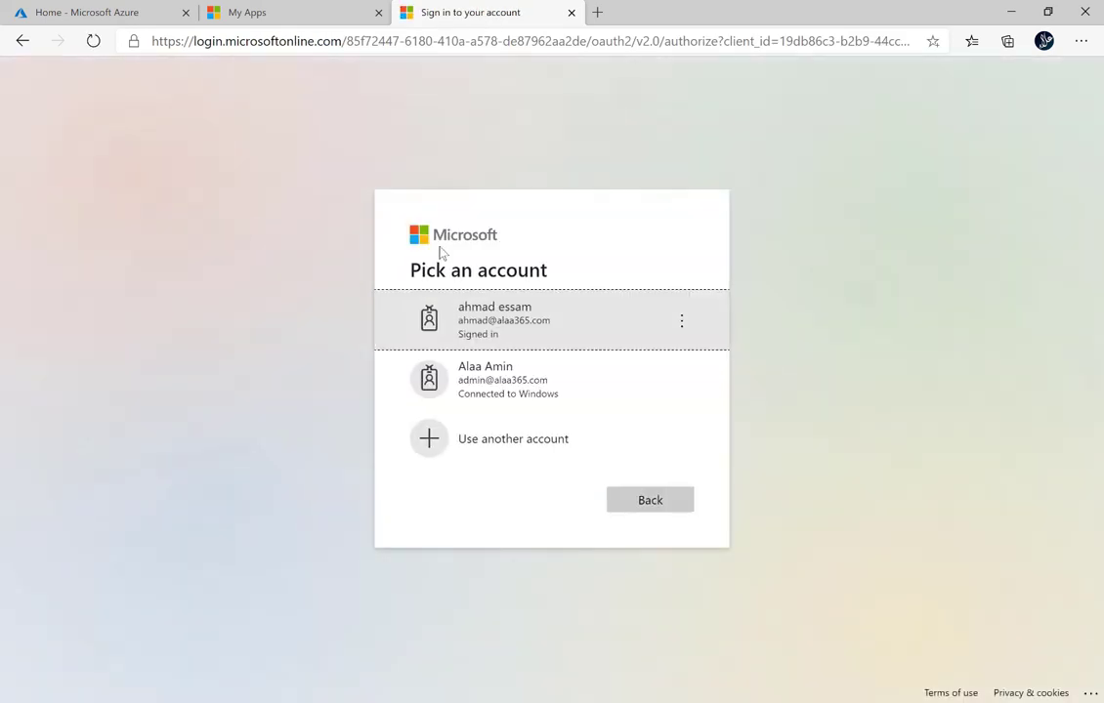
left_click(570, 334)
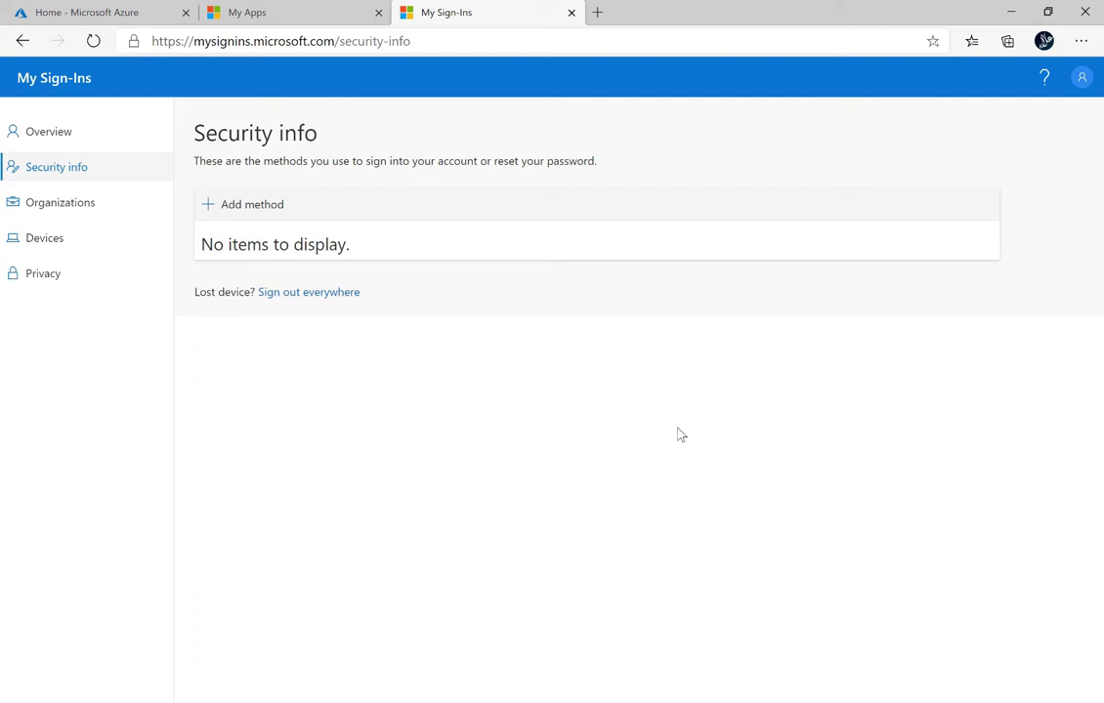
Step: Sign the user out of the Azure portal from the account menu
left_click(88, 12)
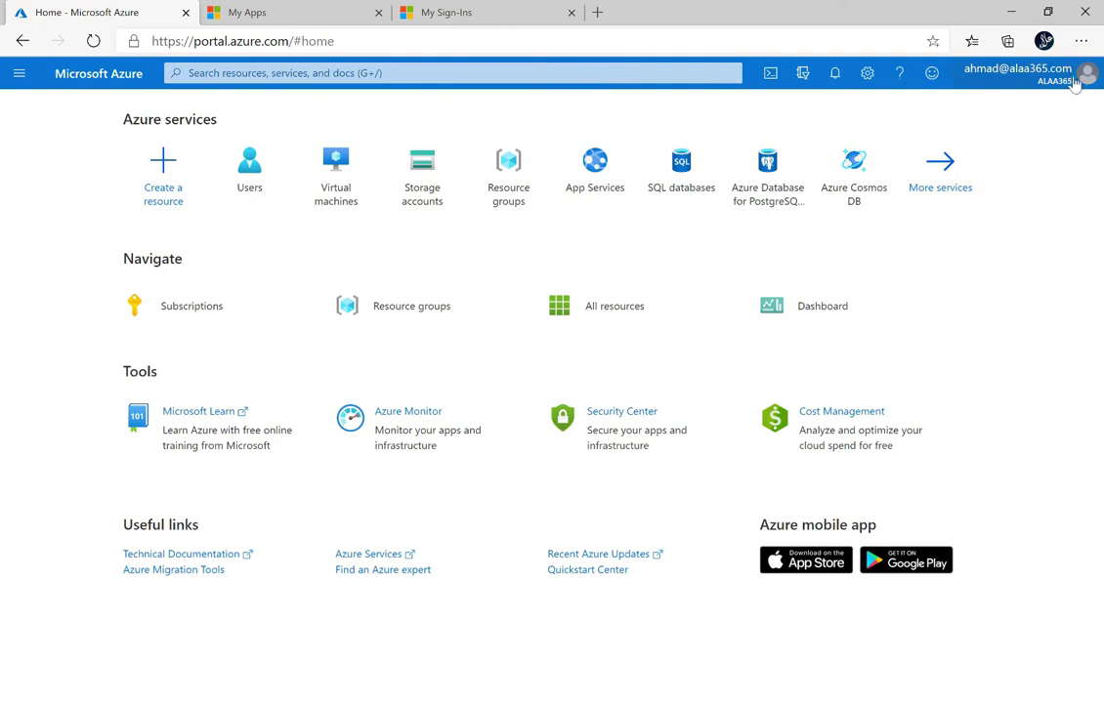
left_click(1073, 76)
left_click(1068, 122)
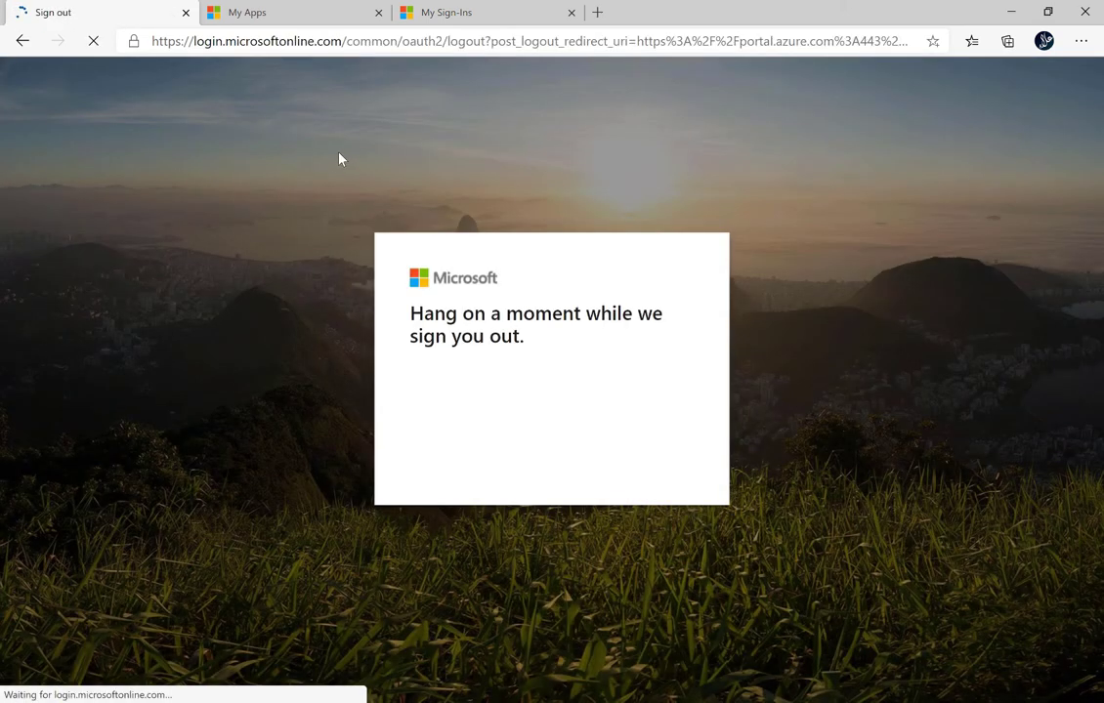
left_click(474, 15)
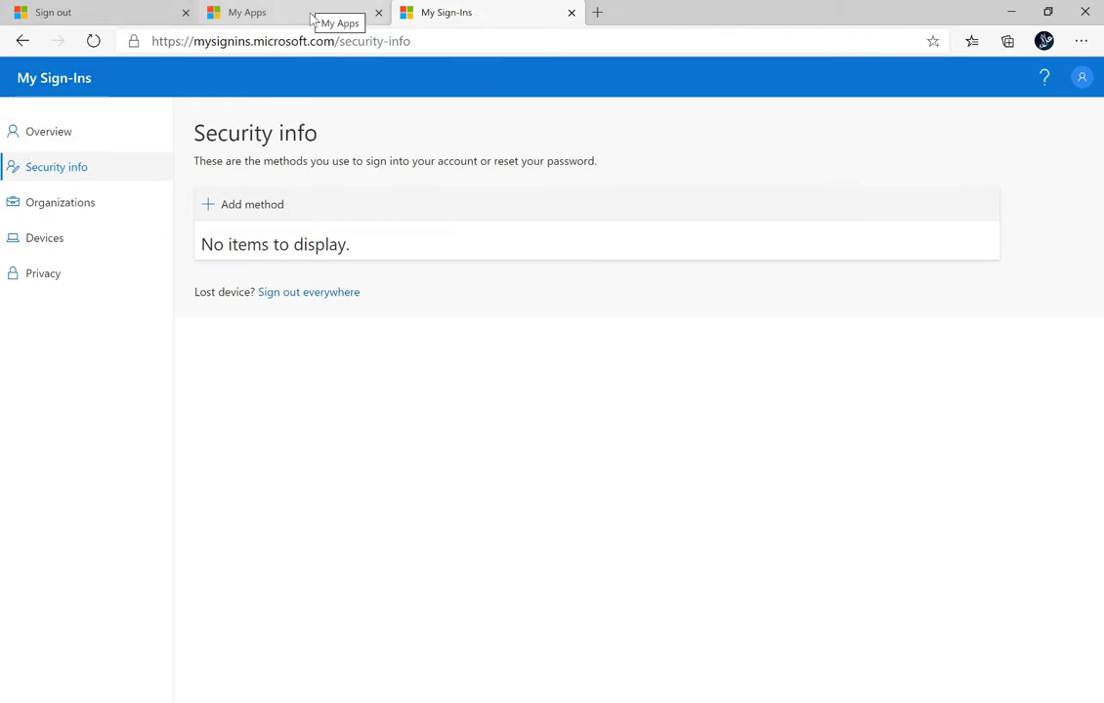
Step: In the Azure account picker, switch from the user's account to the administrator account
left_click(98, 14)
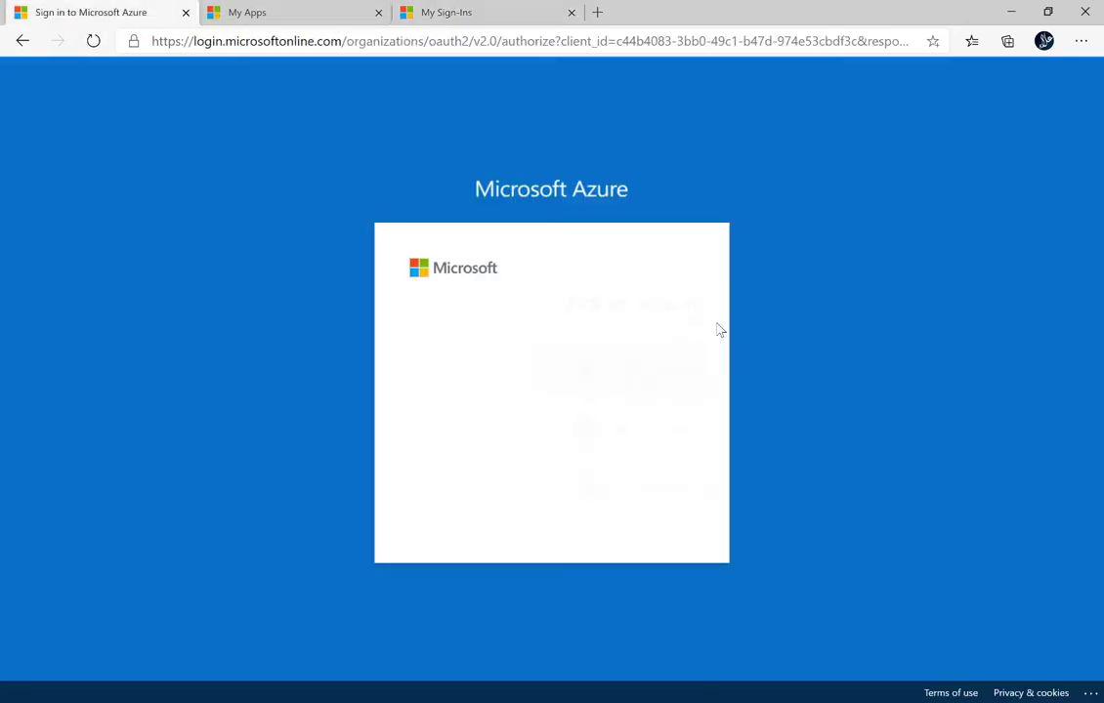
left_click(509, 440)
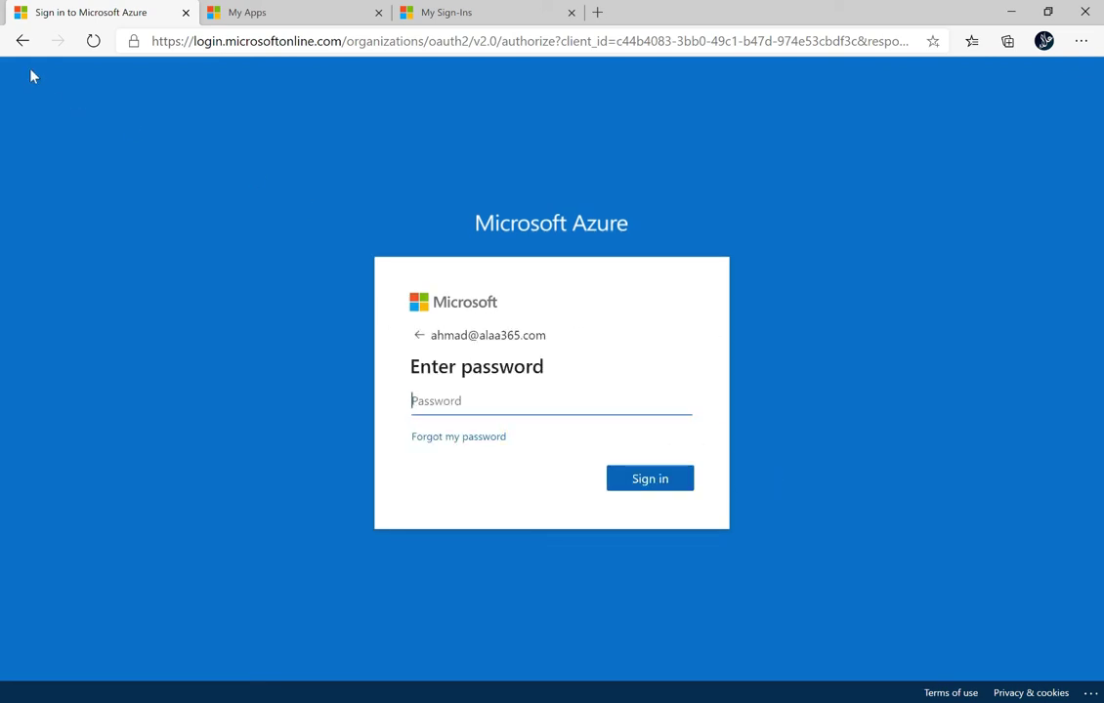
left_click(22, 40)
left_click(505, 371)
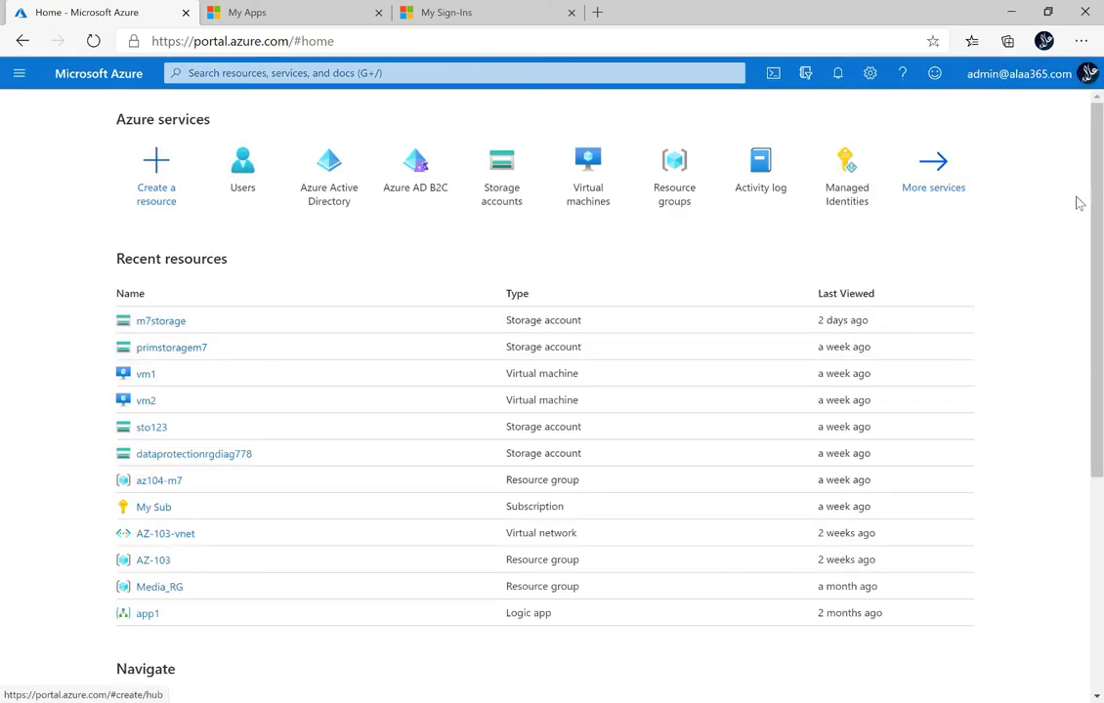
Step: Go to Users, open the second user's profile, and select Authentication methods
left_click(243, 178)
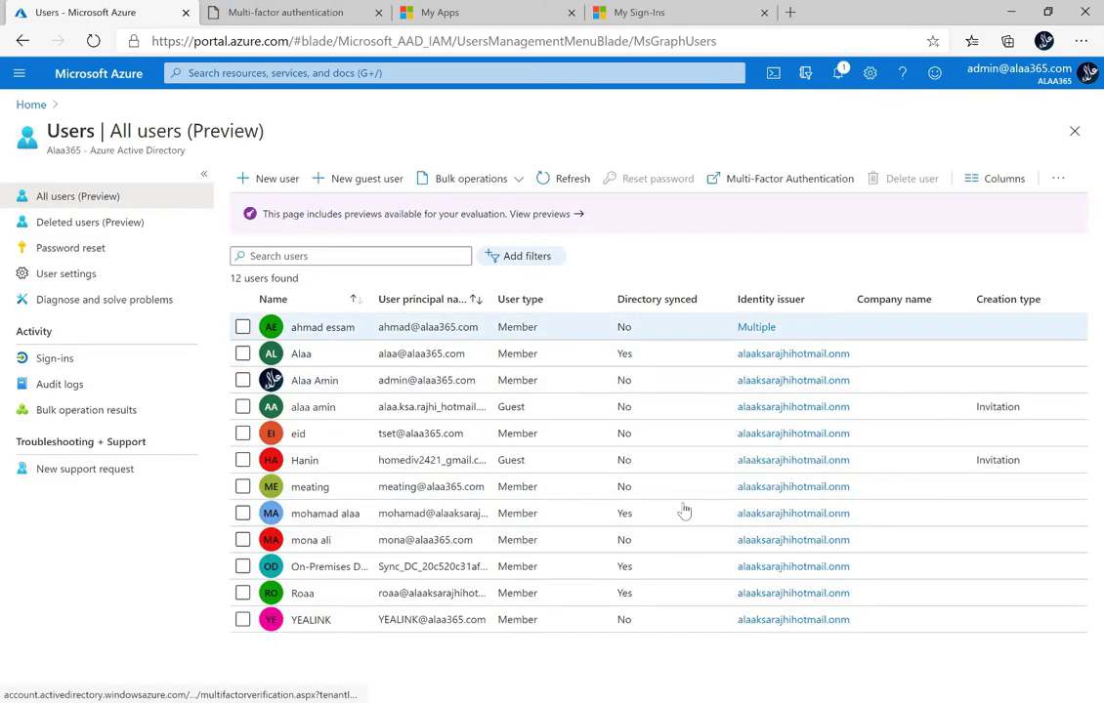
left_click(313, 330)
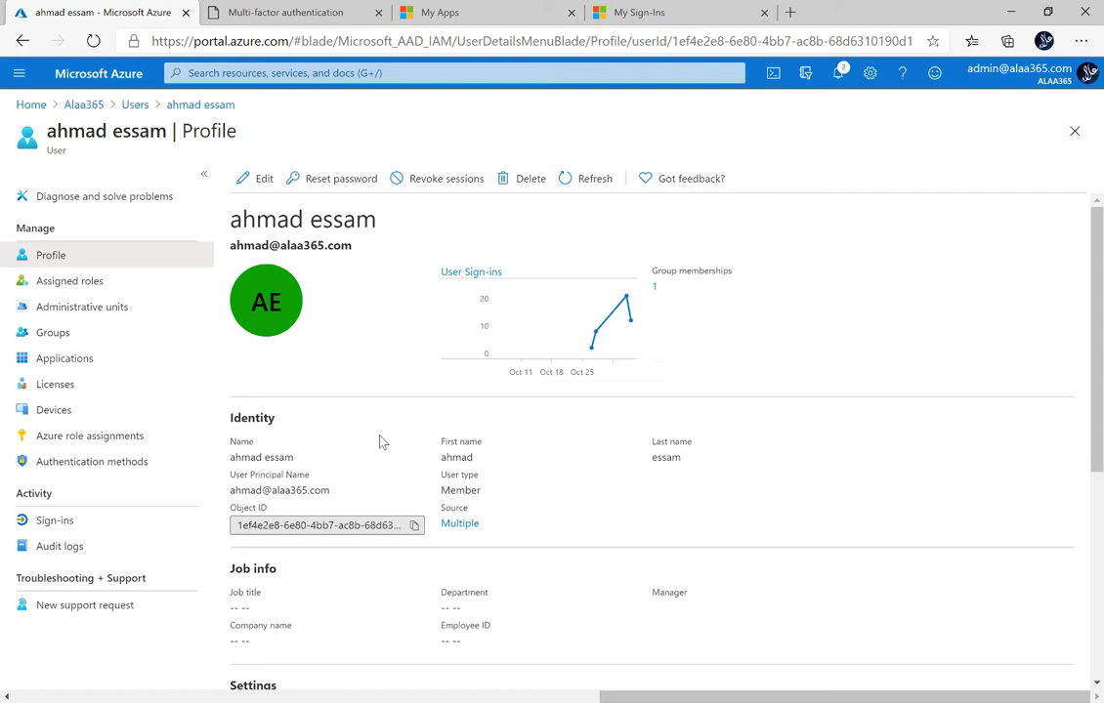
left_click(114, 463)
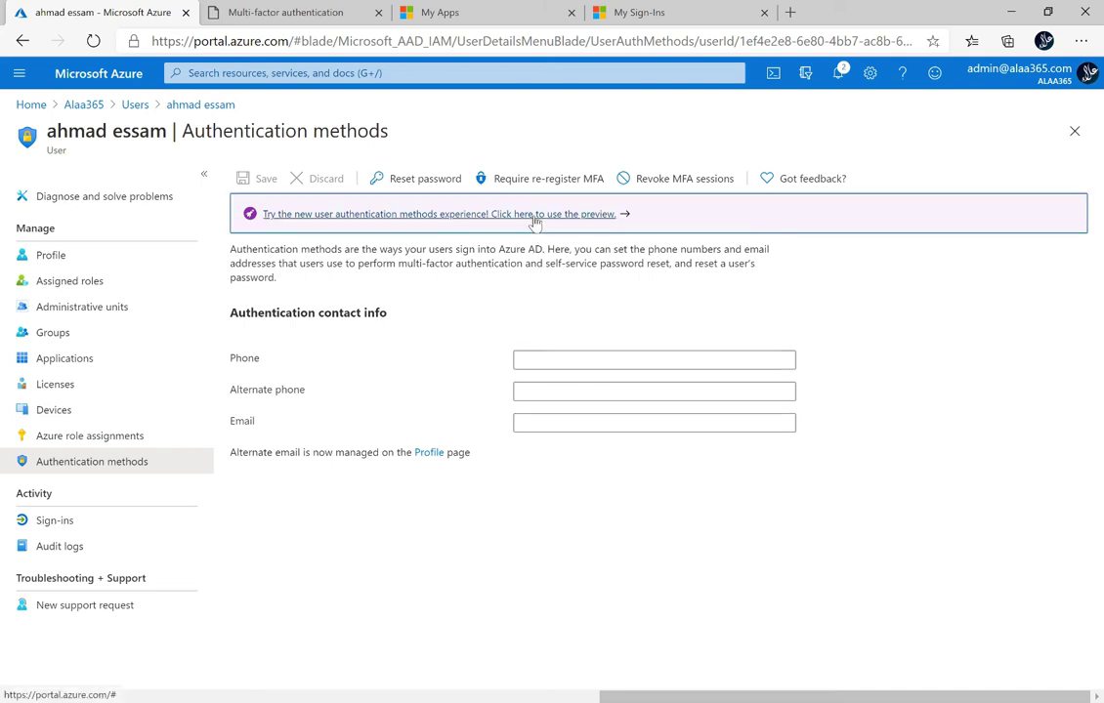
Step: Switch to the new user authentication methods experience and start adding an authentication method
left_click(534, 222)
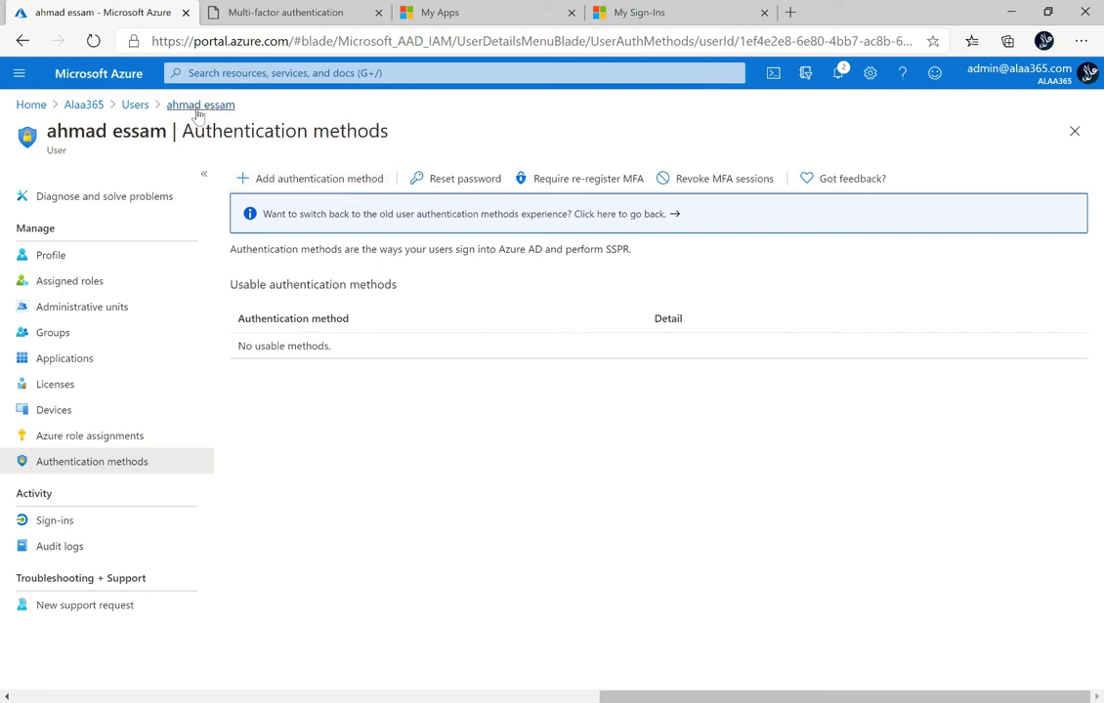
left_click(332, 178)
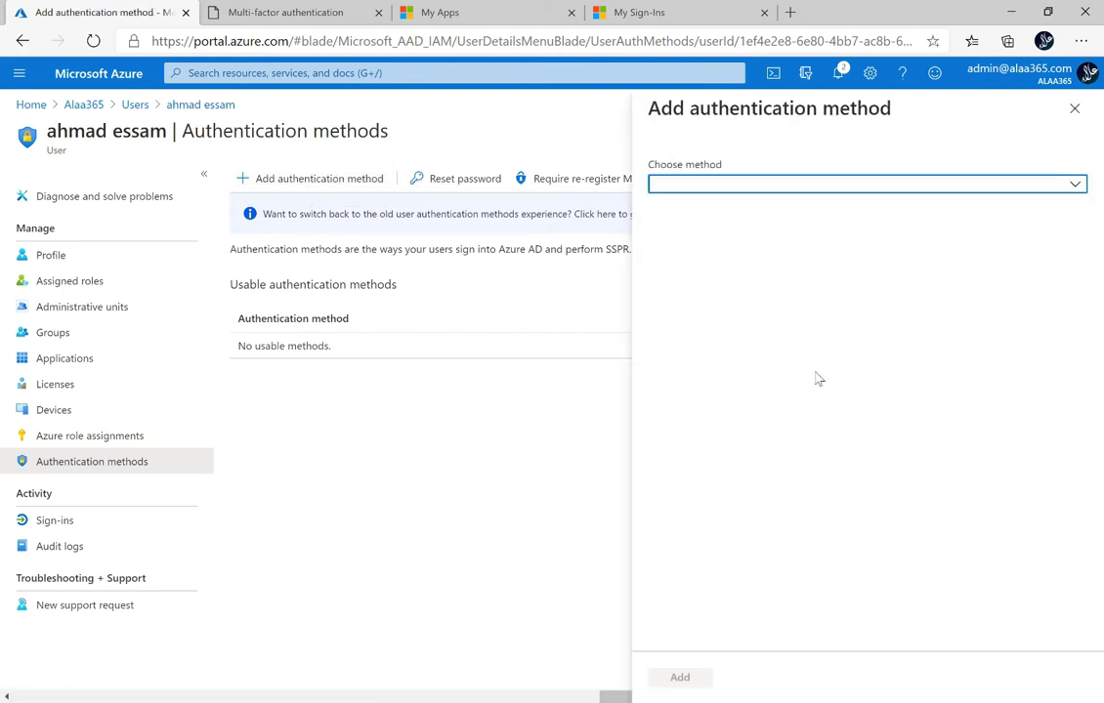
Step: Choose Phone number as the authentication method type, after briefly selecting Email
left_click(1076, 187)
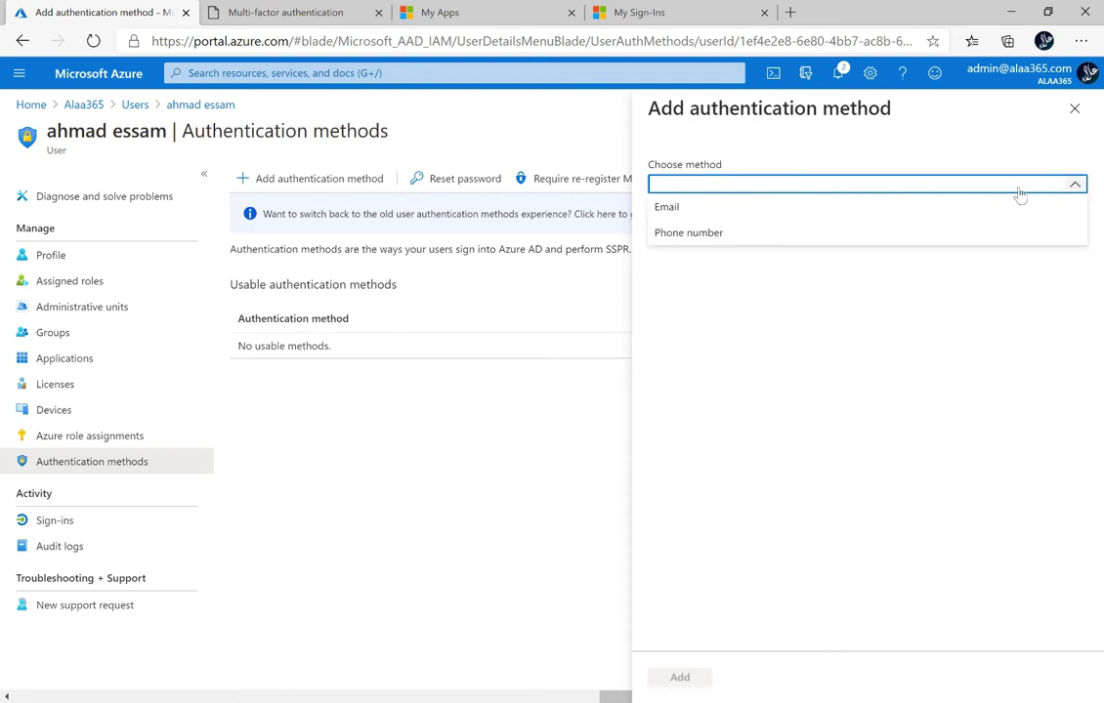
left_click(704, 209)
left_click(732, 274)
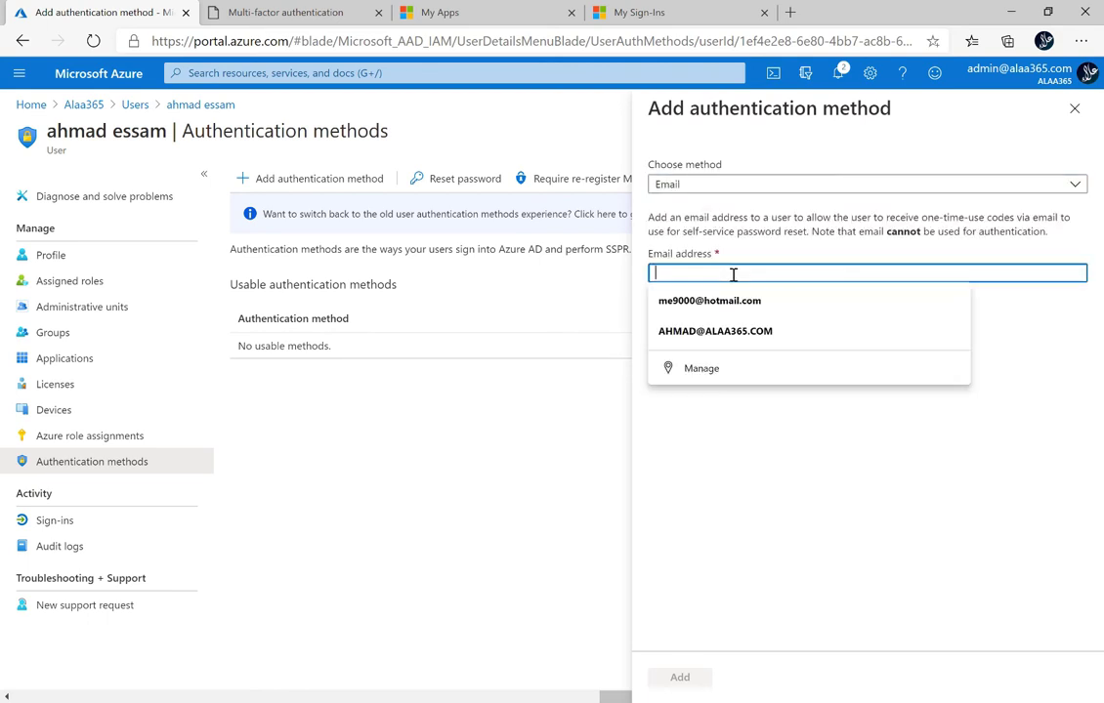
left_click(1028, 355)
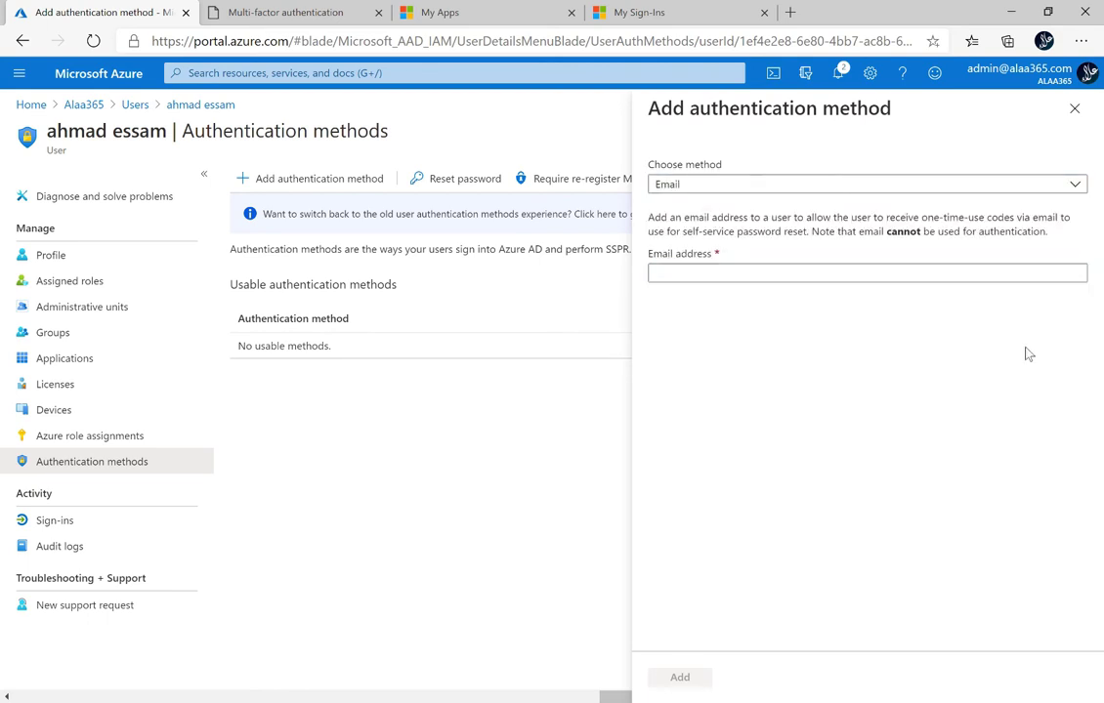
left_click(1074, 186)
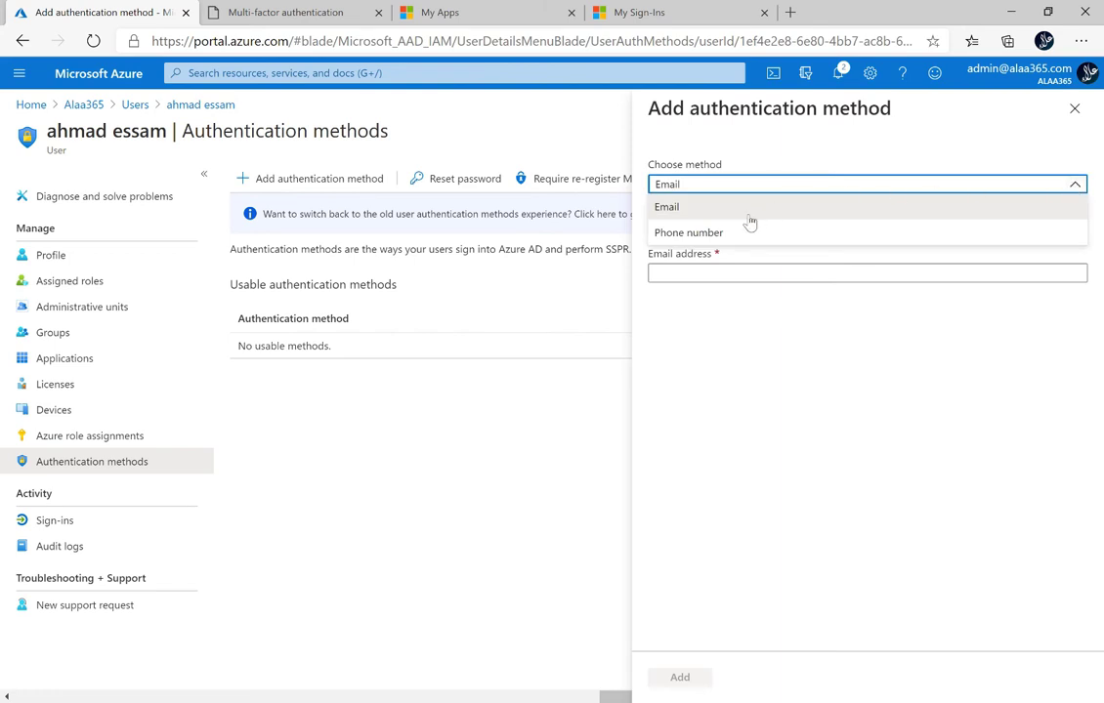
left_click(696, 235)
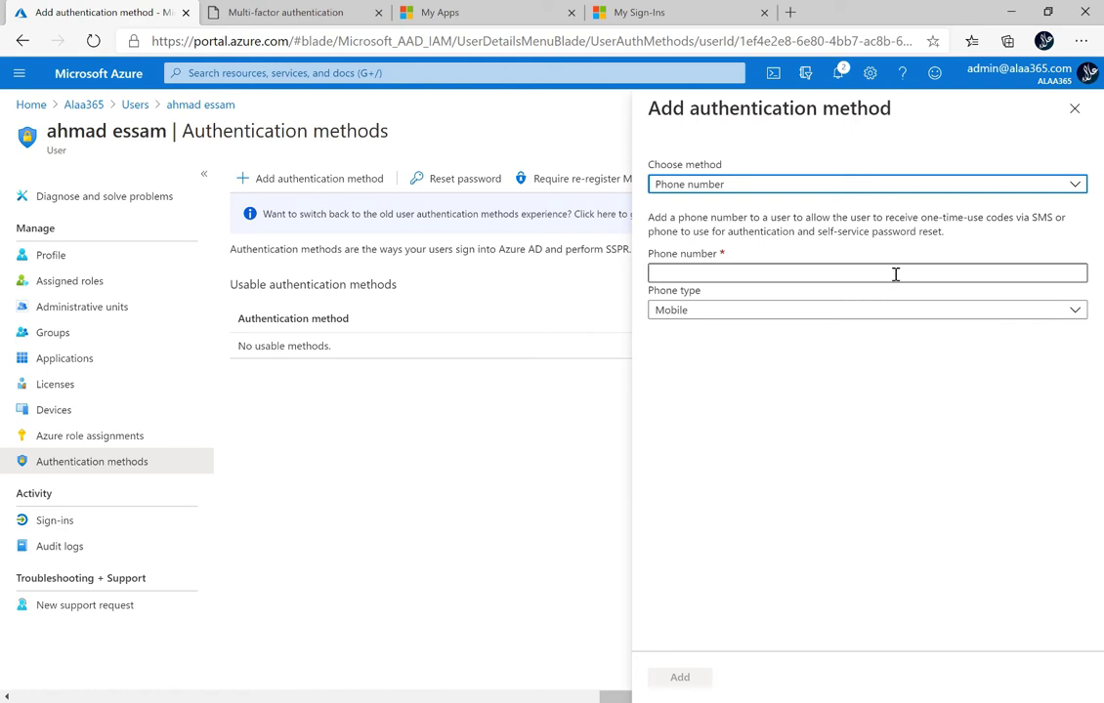
Step: Enter the user's phone number with its country code, keep phone type Mobile, and add it
left_click(895, 275)
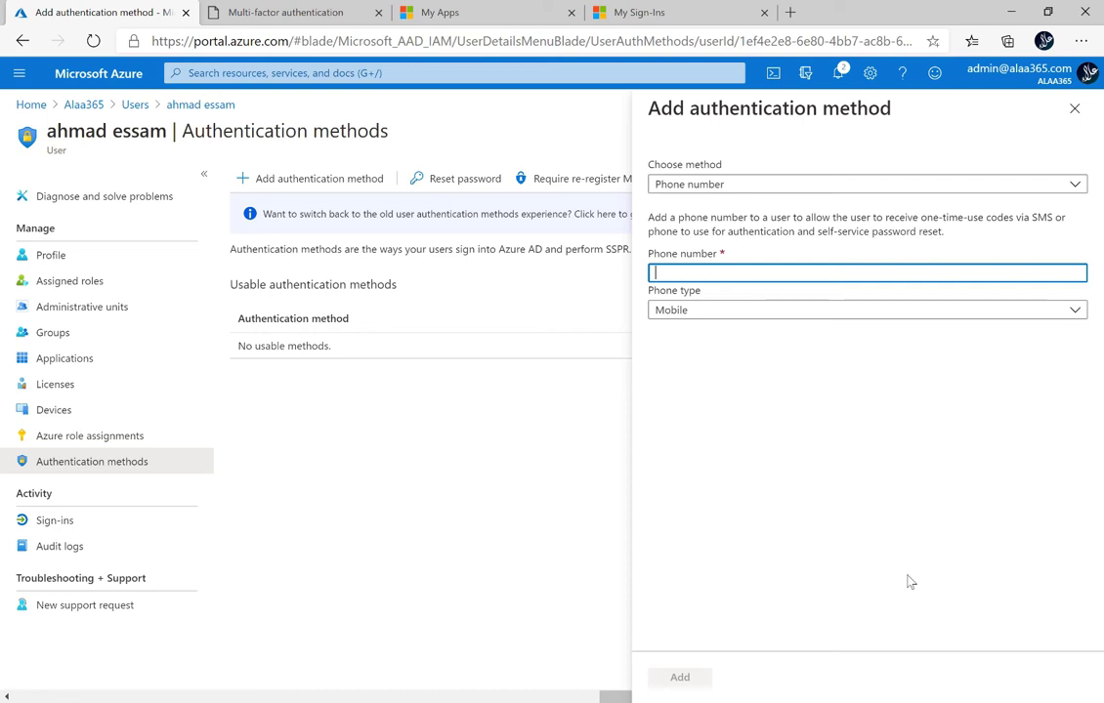
type("+")
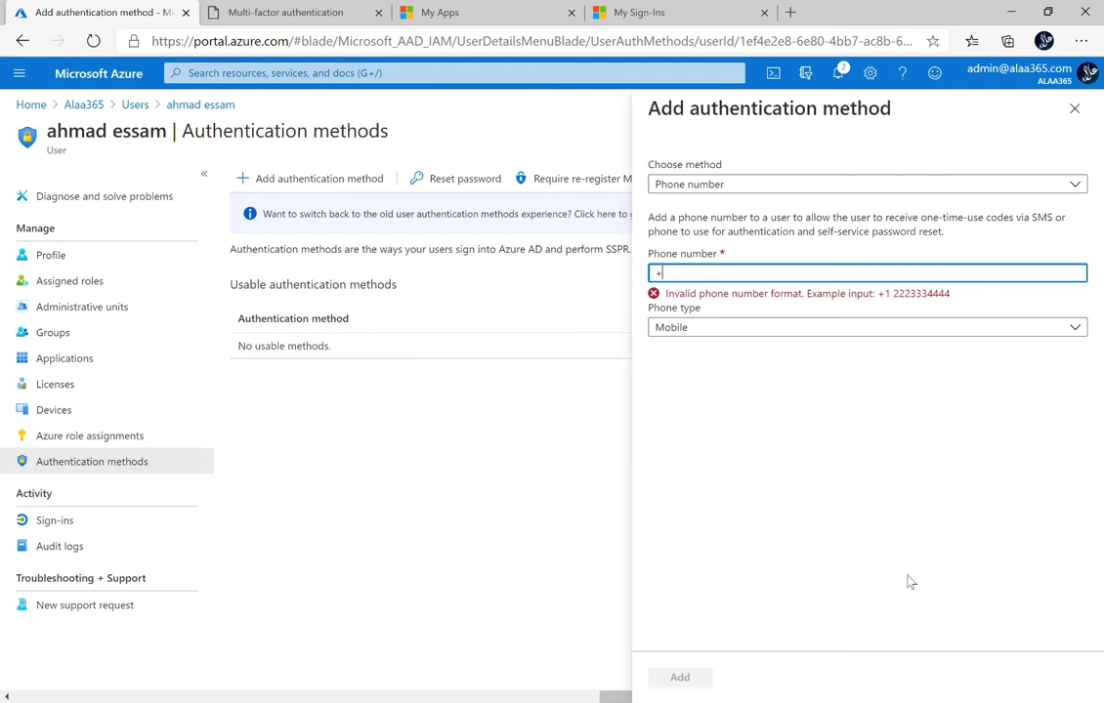
type("966")
key("BackSpace")
key("BackSpace")
key("BackSpace")
type("20")
key("ctrl+v")
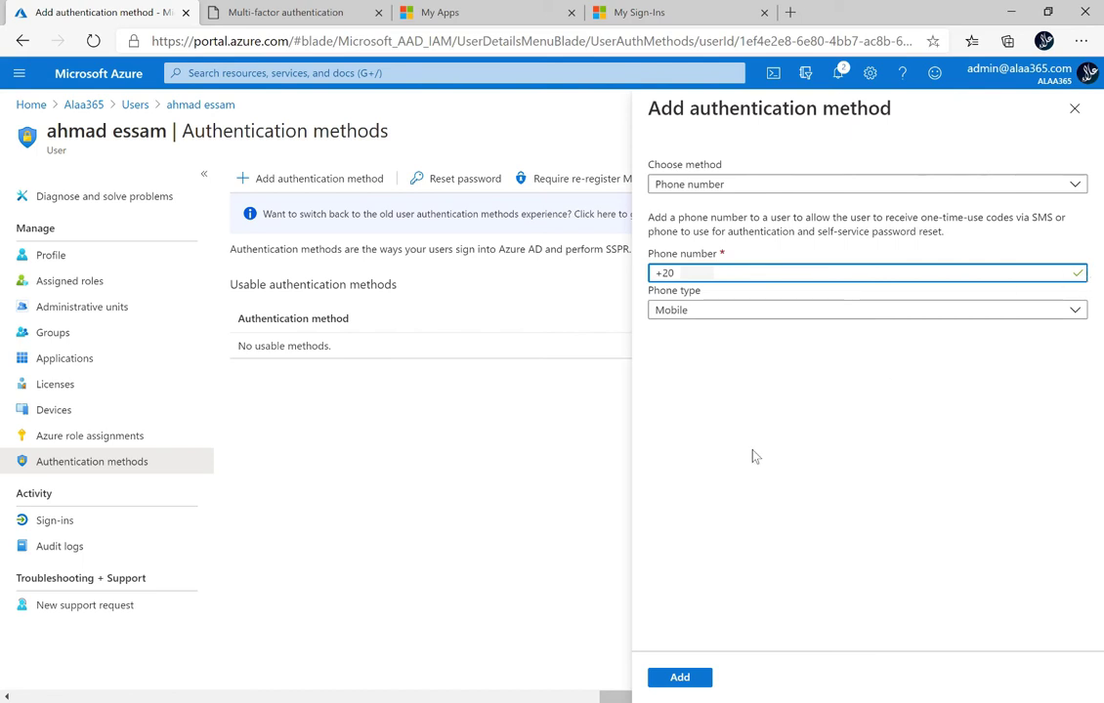
left_click(1076, 313)
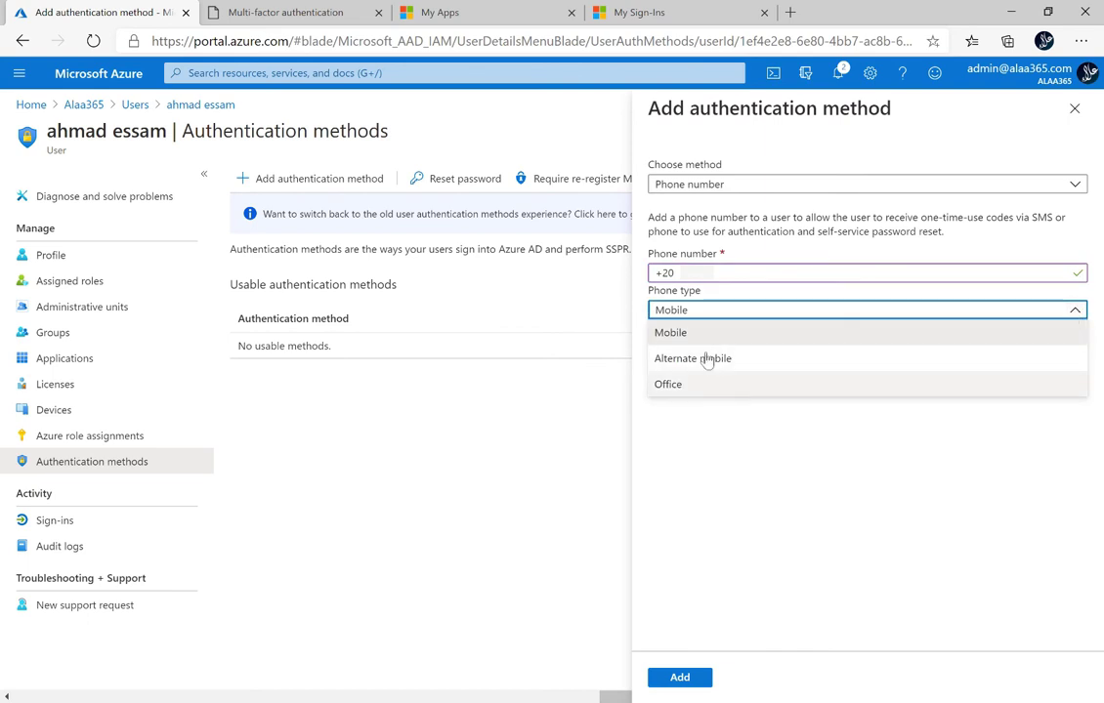
left_click(695, 335)
left_click(694, 681)
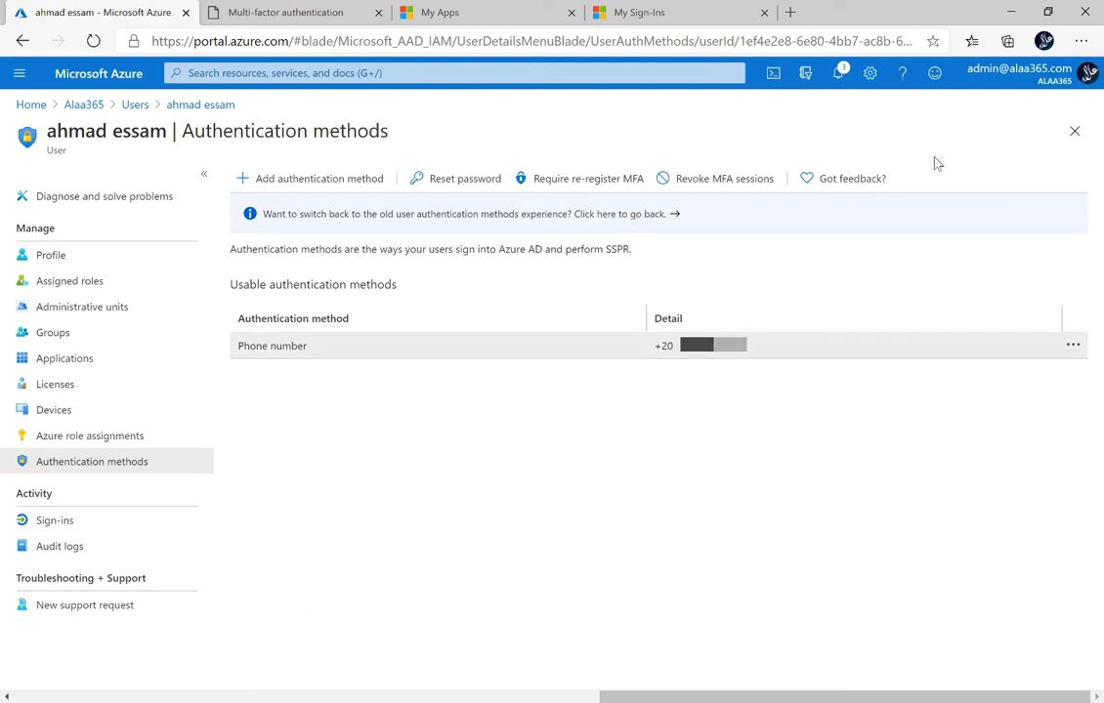
Step: Sign the administrator out, close the multi-factor authentication tab, and sign in to My Apps with the user's password
left_click(967, 73)
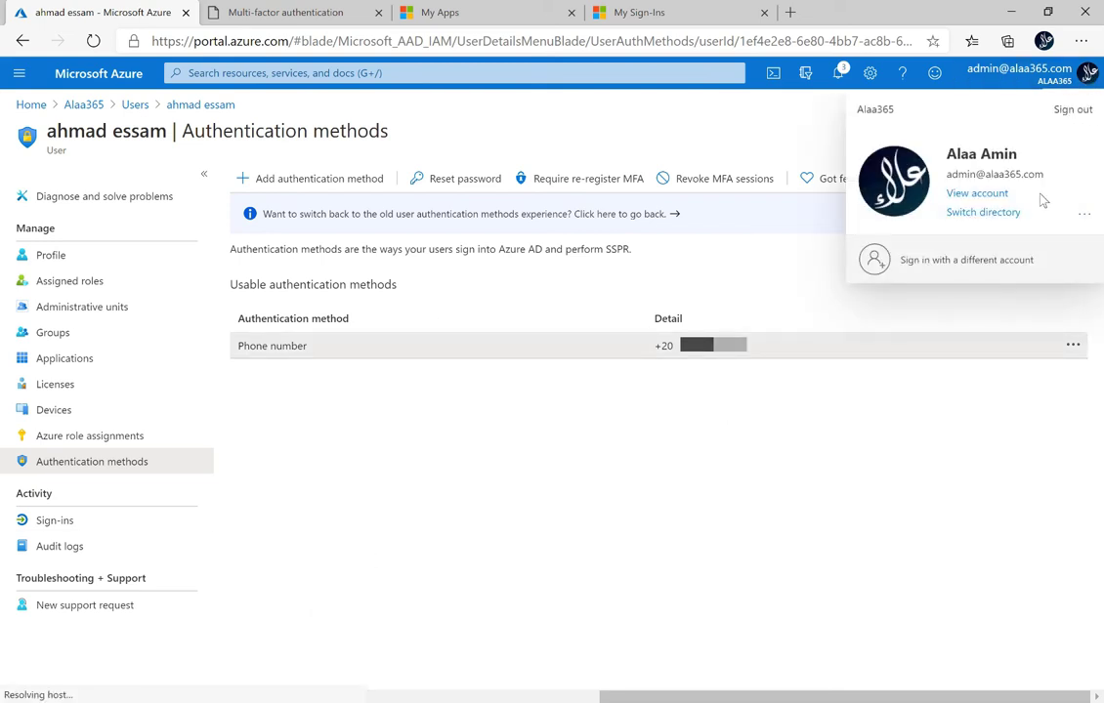
left_click(1073, 109)
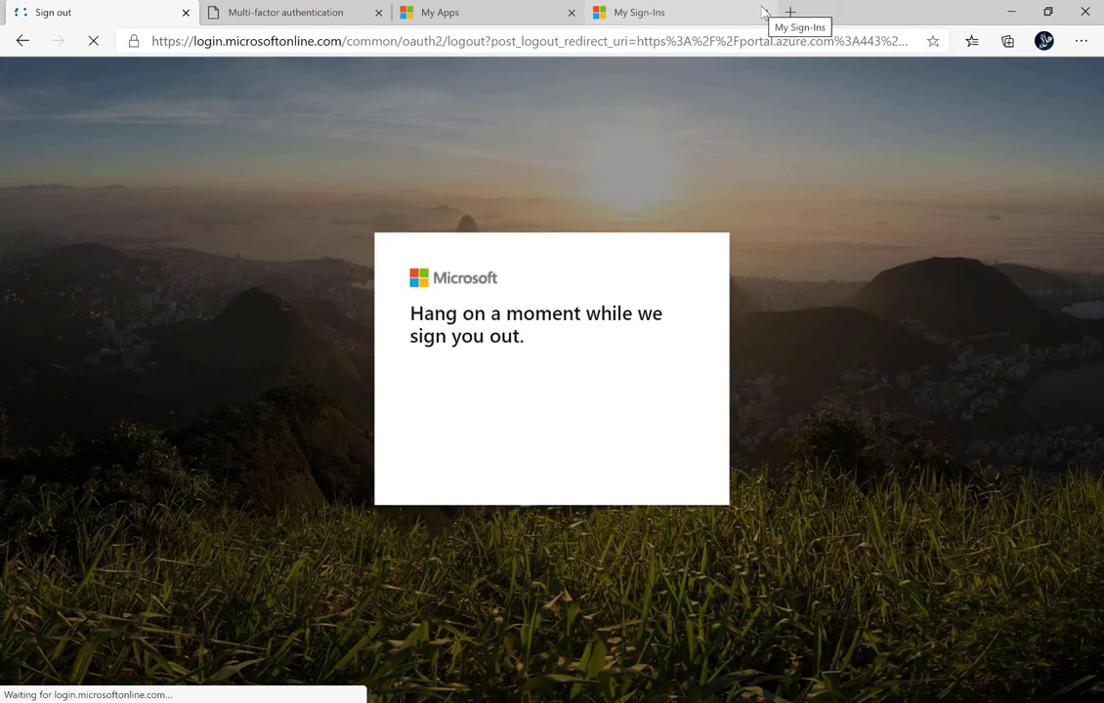
left_click(378, 12)
left_click(322, 17)
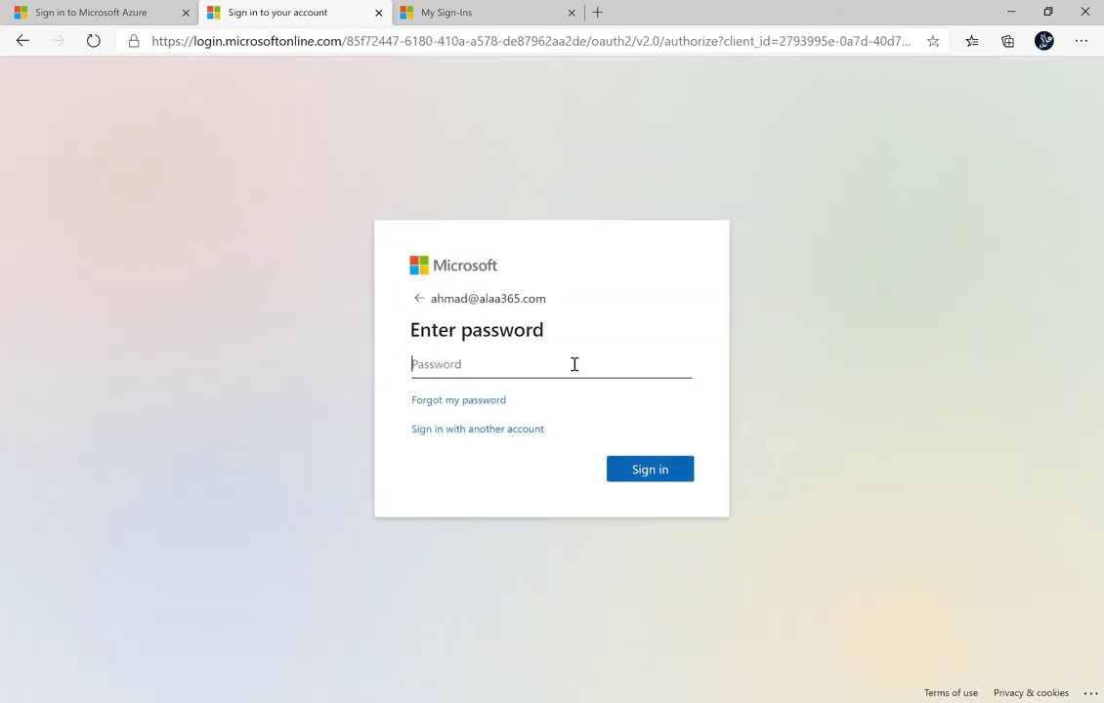
type("P*******")
key("Return")
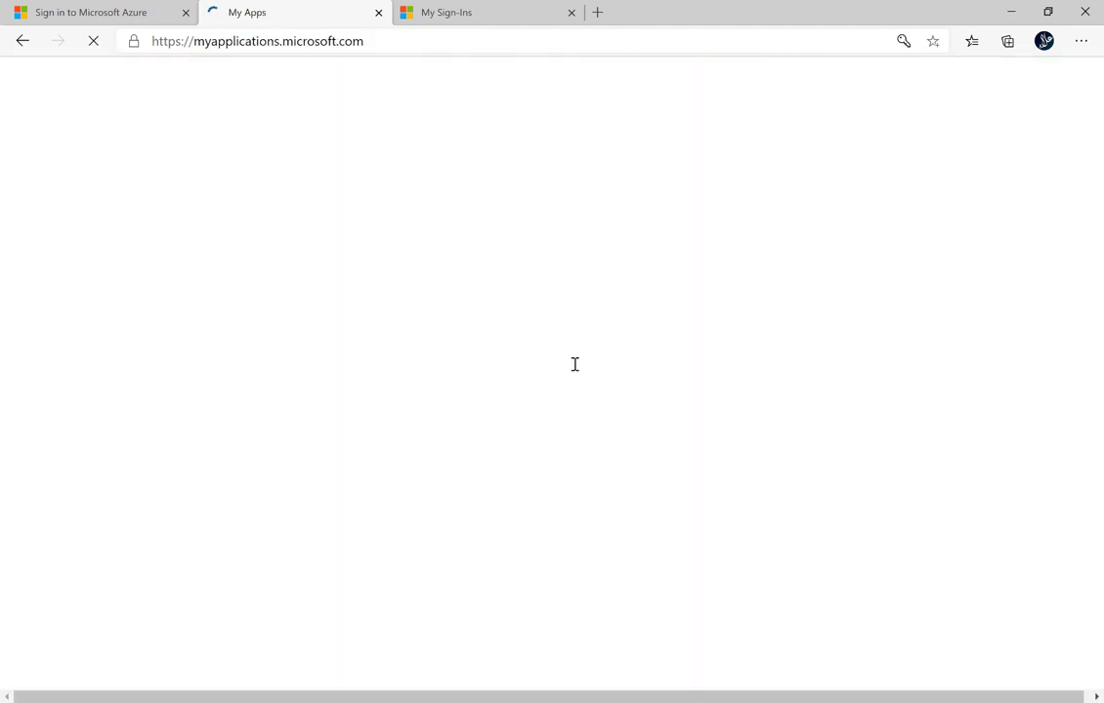
Step: Close the My Sign-Ins tab, open View account from the avatar, then Security info's UPDATE INFO
left_click(571, 13)
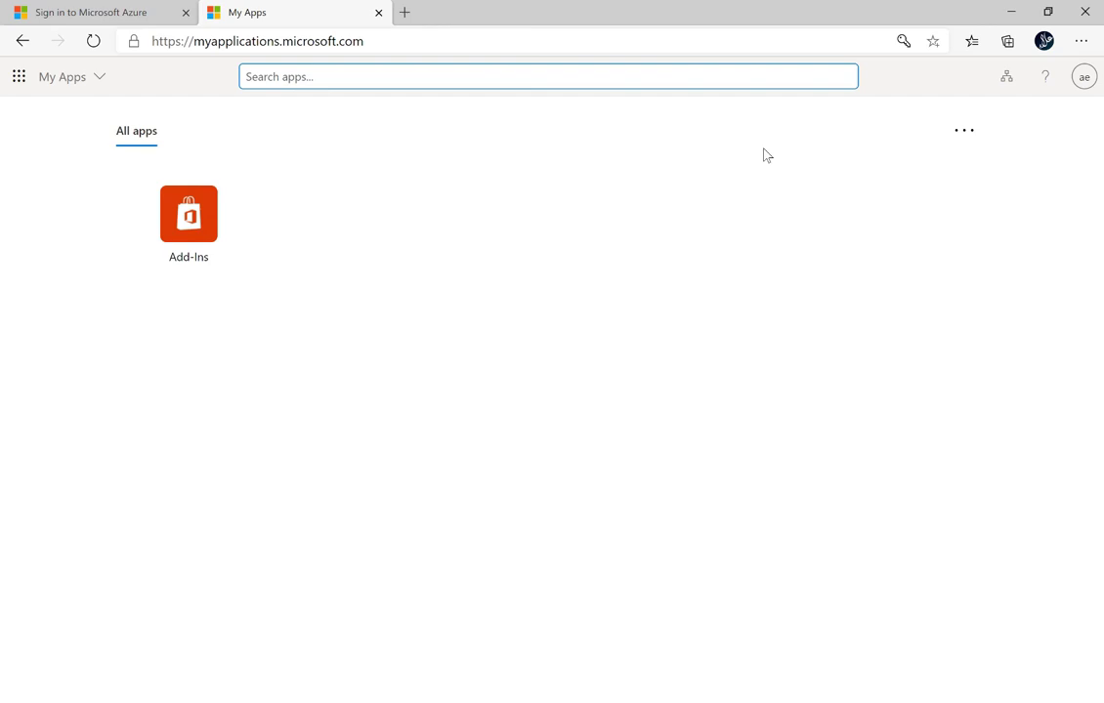
left_click(1085, 76)
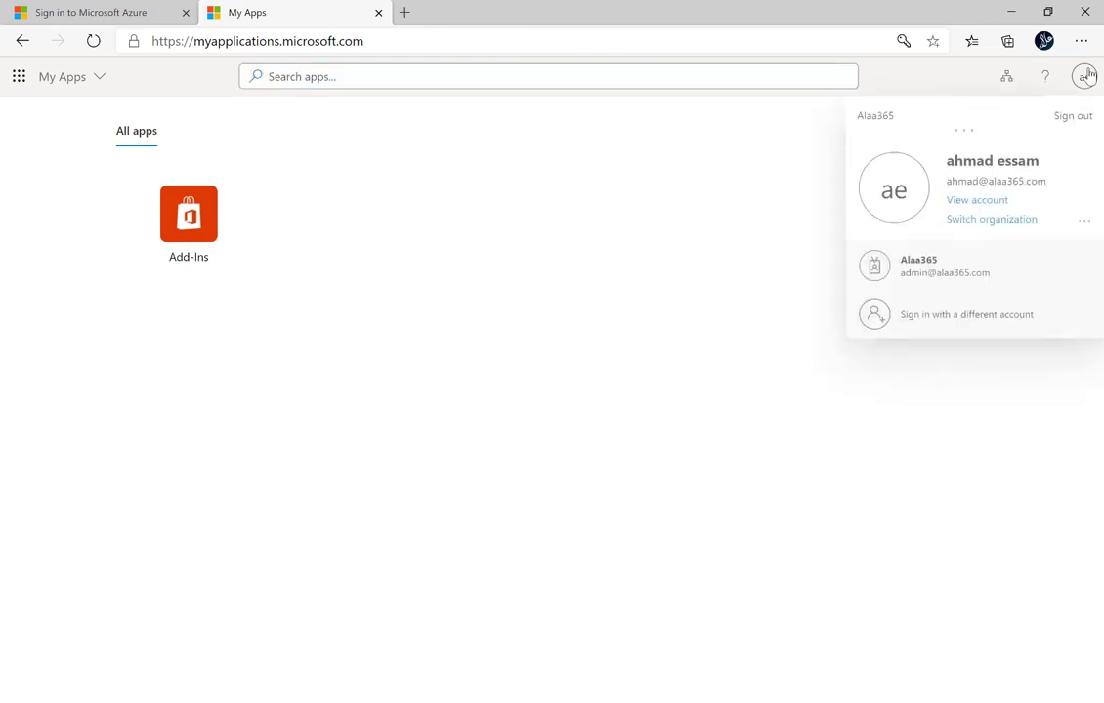
left_click(980, 202)
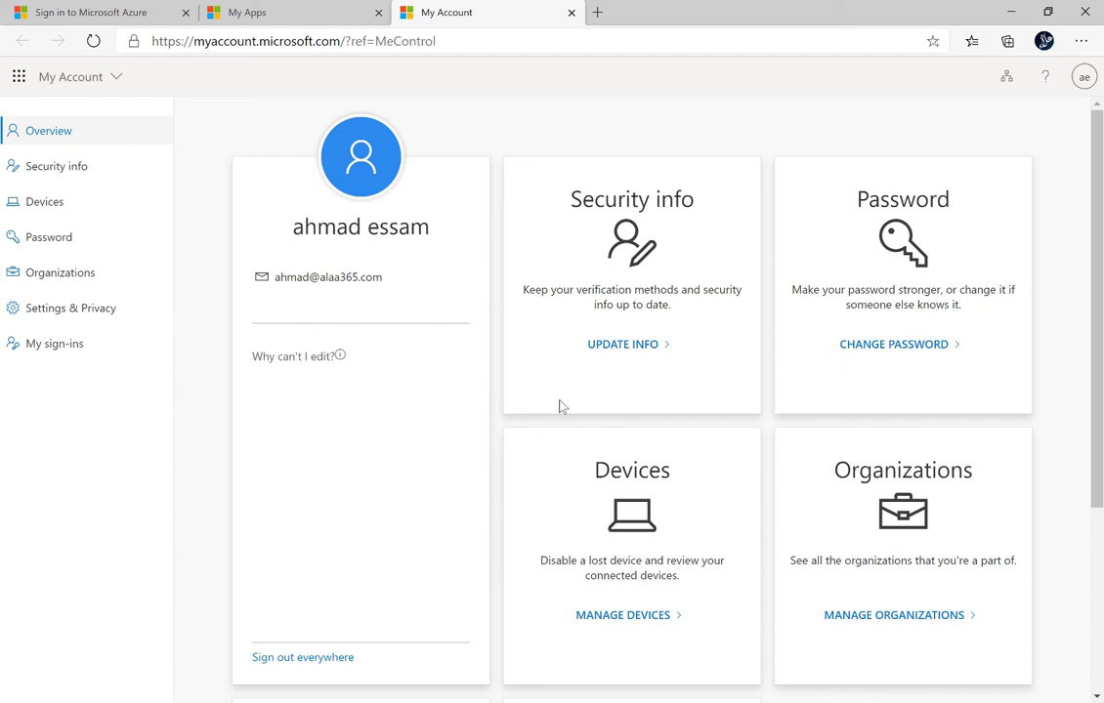
left_click(621, 347)
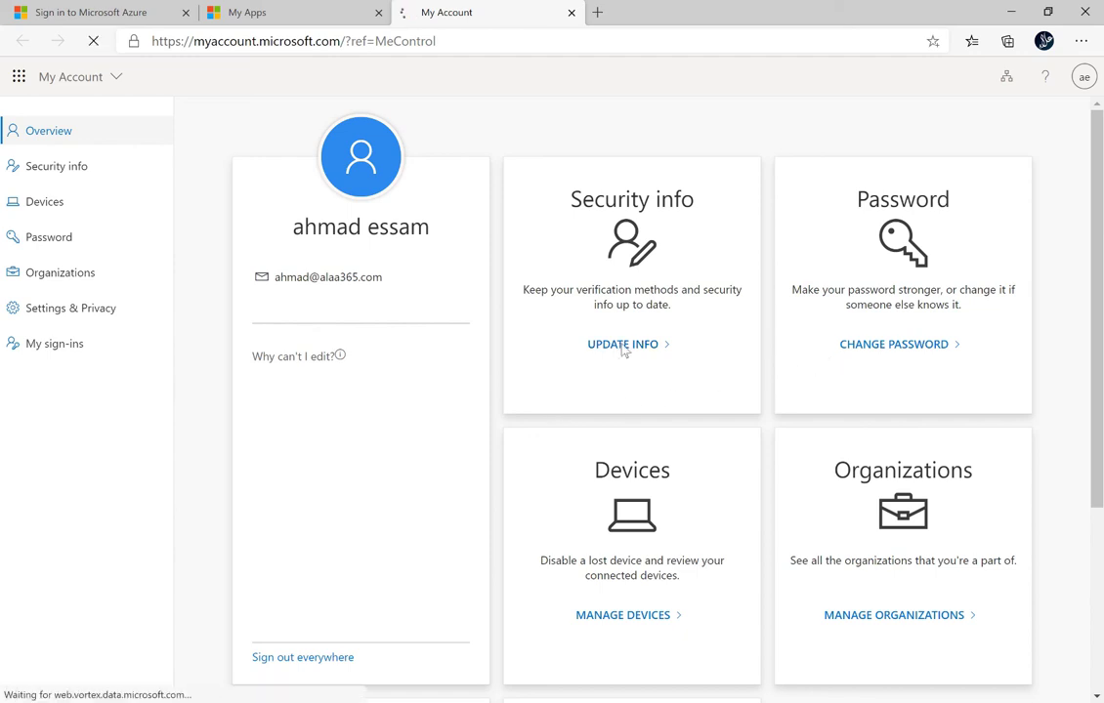